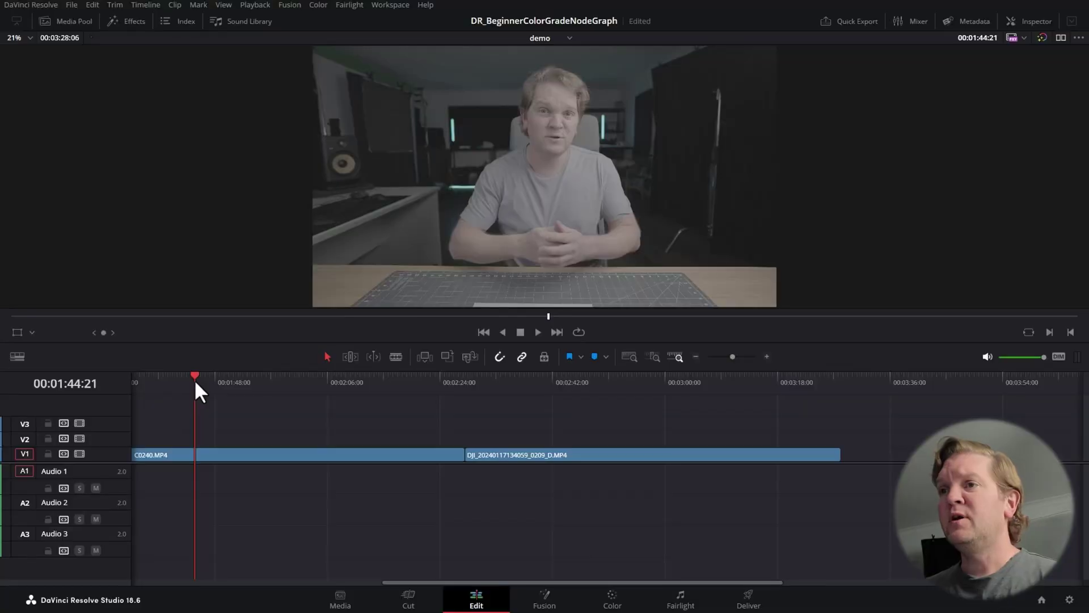
- Preview the beach clip and the flat grey talking-head clip on the timeline, and open the talking-head clip on the Color page
left_click(565, 382)
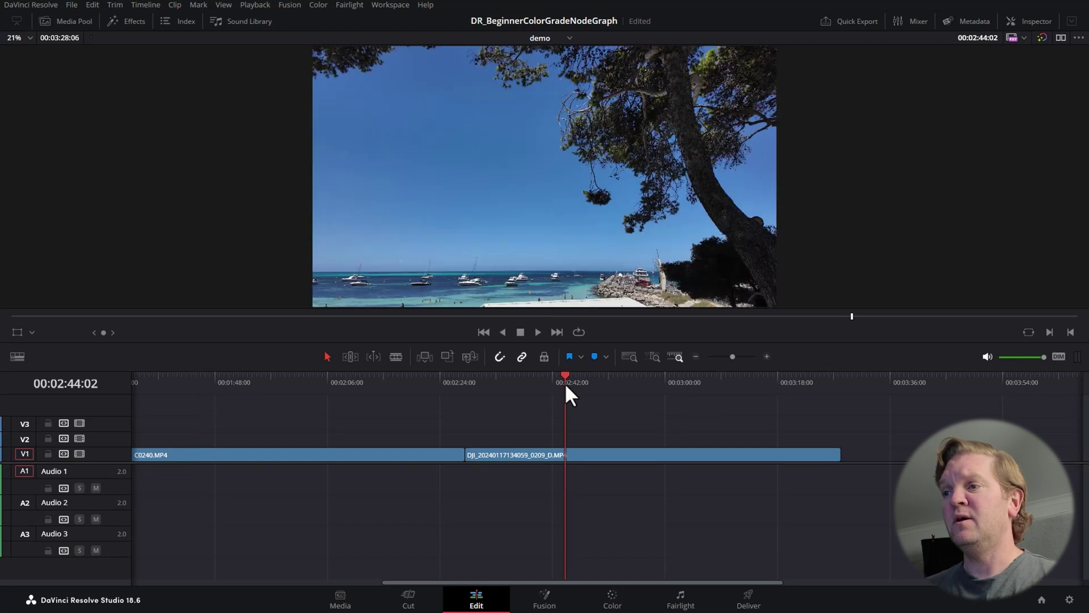
left_click(267, 380)
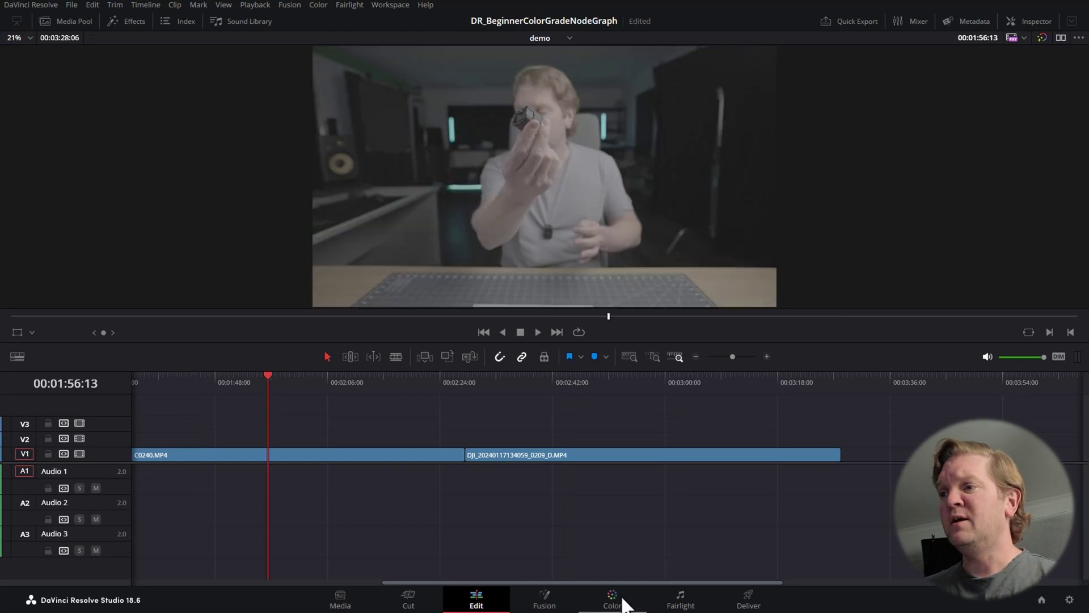
left_click(613, 601)
left_click_drag(779, 146, 754, 170)
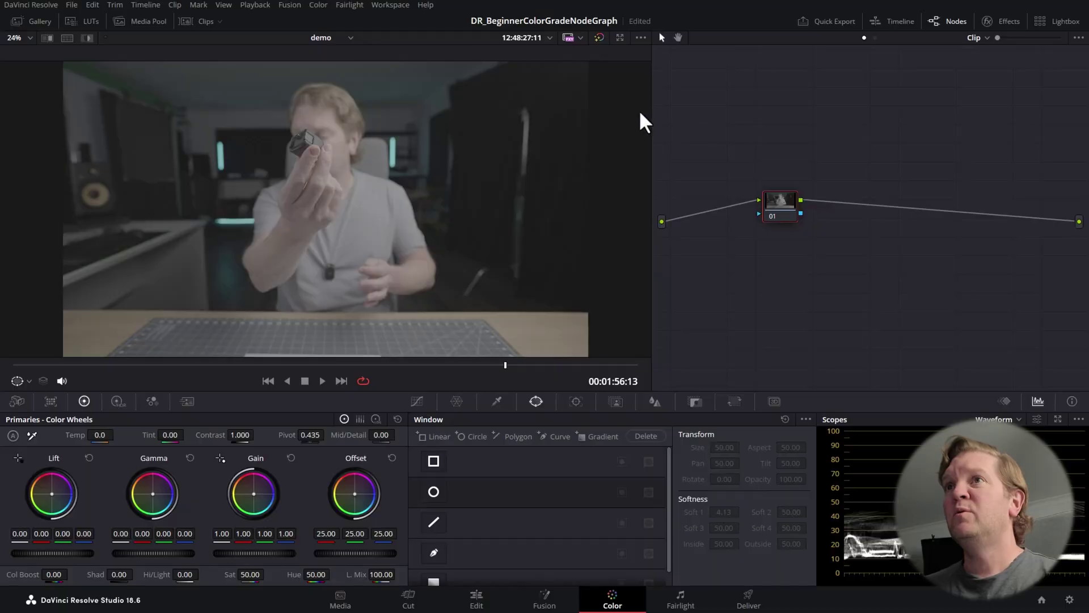
- Show the clip thumbnails and compare the node graphs of both clips, ending on the first clip
left_click(197, 23)
left_click(120, 360)
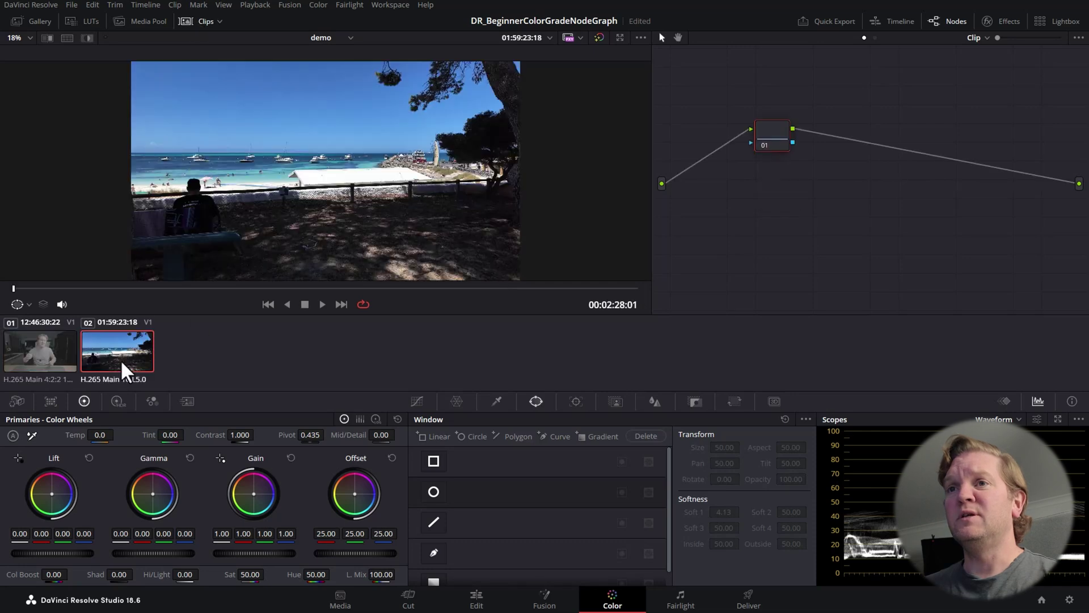
left_click(46, 350)
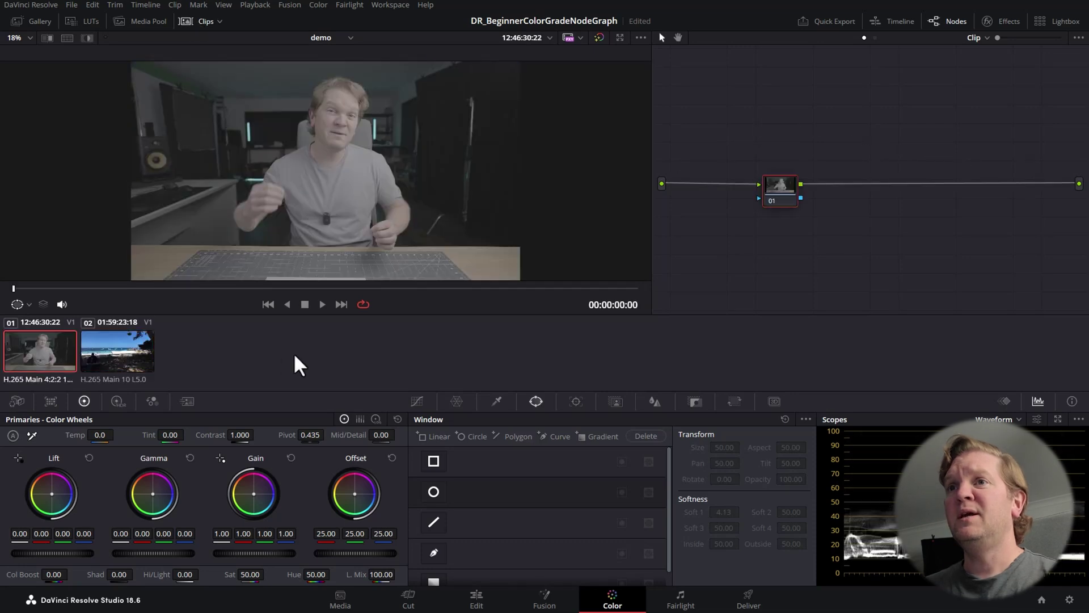
left_click(123, 355)
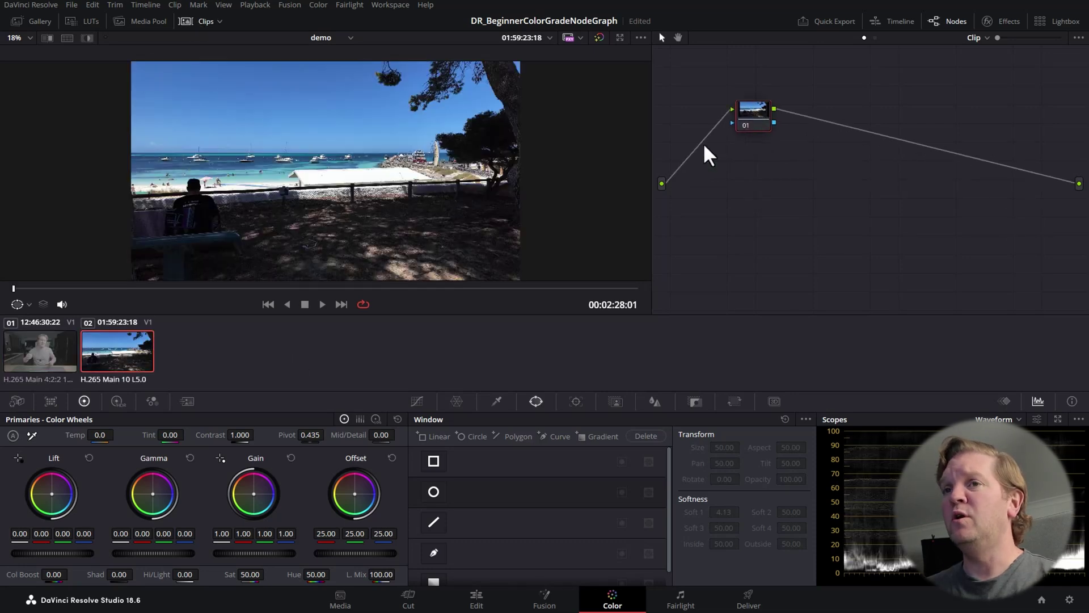
left_click(57, 335)
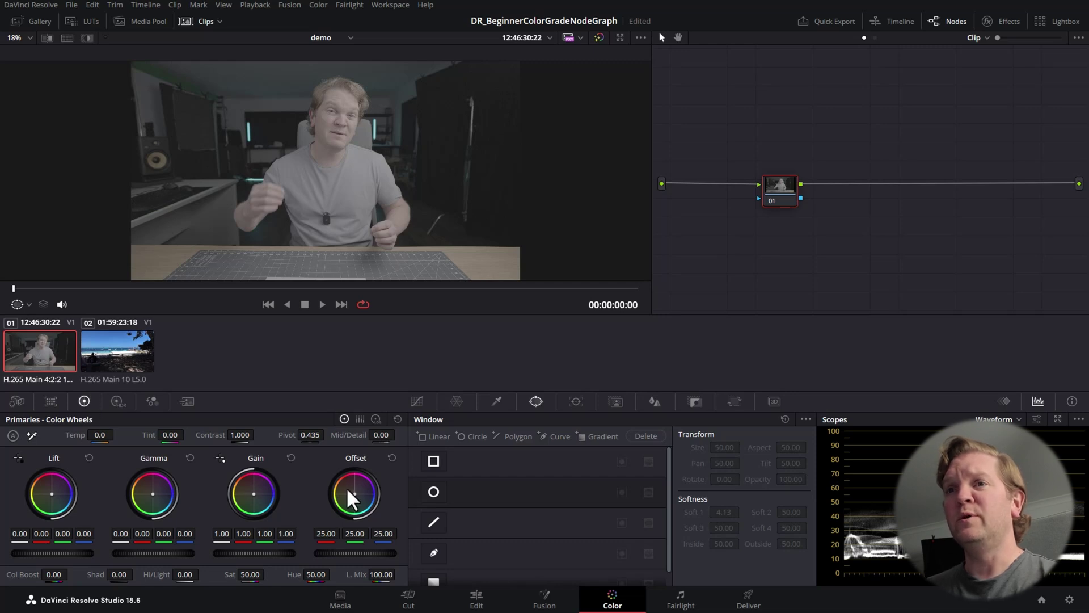
- Look through the High Dynamic Range wheels, RGB Mixer and Motion Effects controls, and return to the Primaries color wheels
left_click(120, 403)
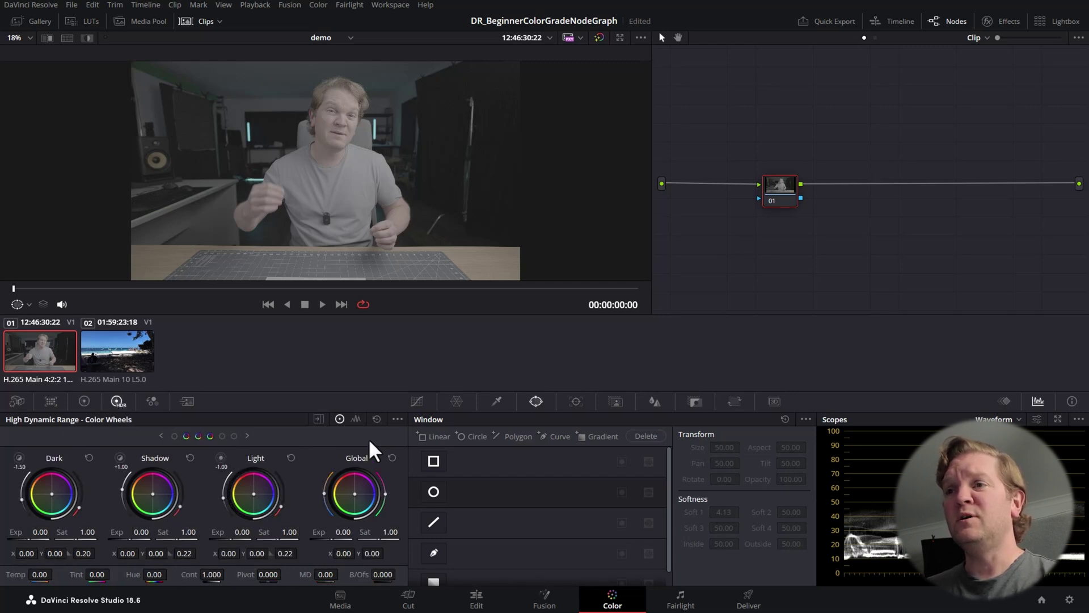
left_click(152, 402)
left_click(186, 404)
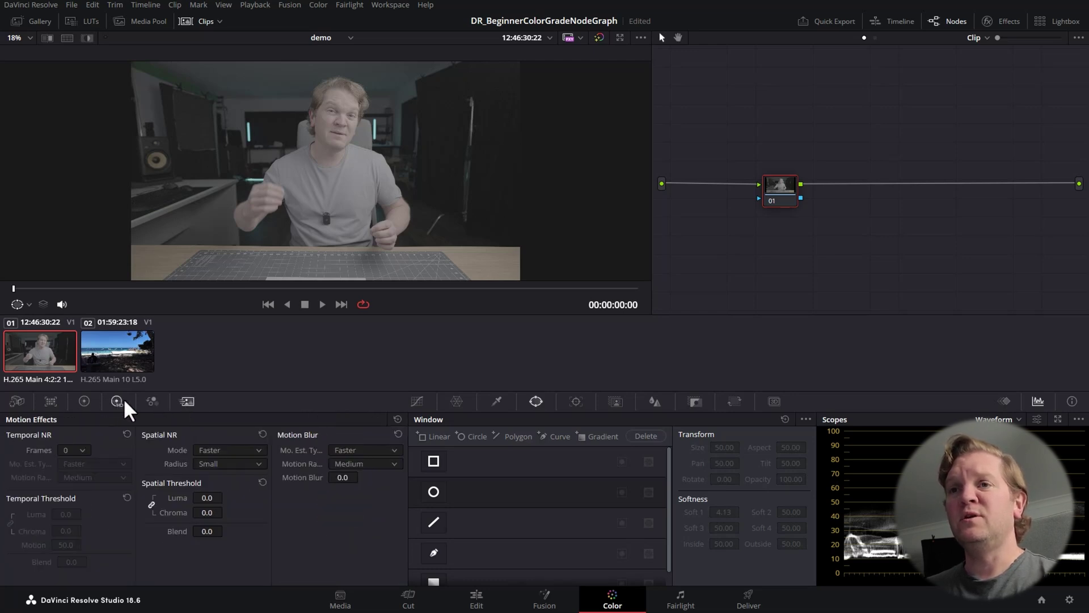
left_click(83, 400)
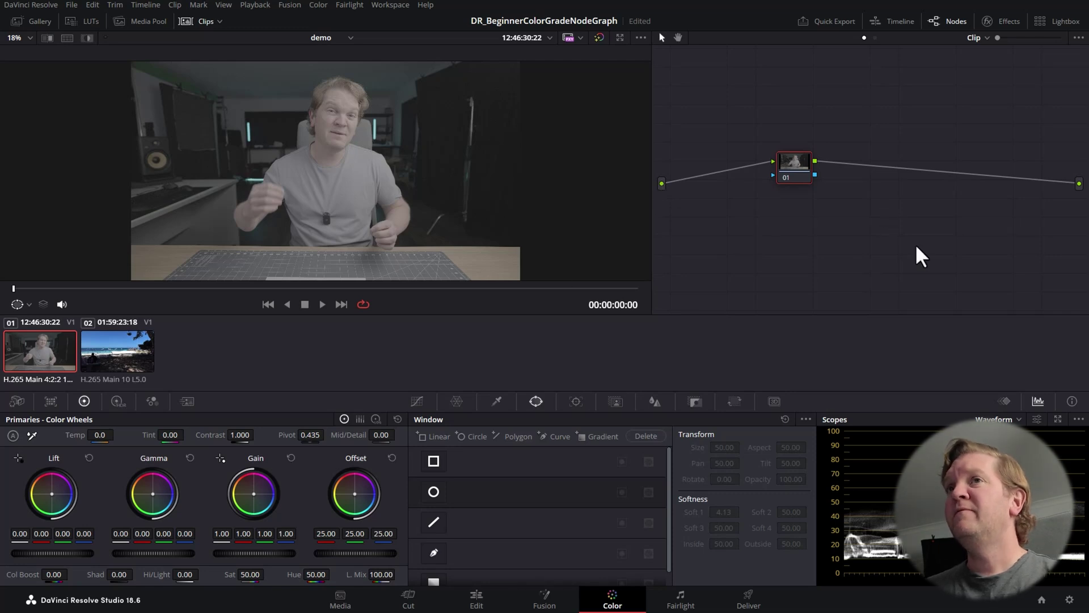
- Check DaVinci WG/Intermediate as timeline color space and Rec.709 Gamma 2.4 as output in the project's Color Management settings, and leave without saving
left_click(76, 5)
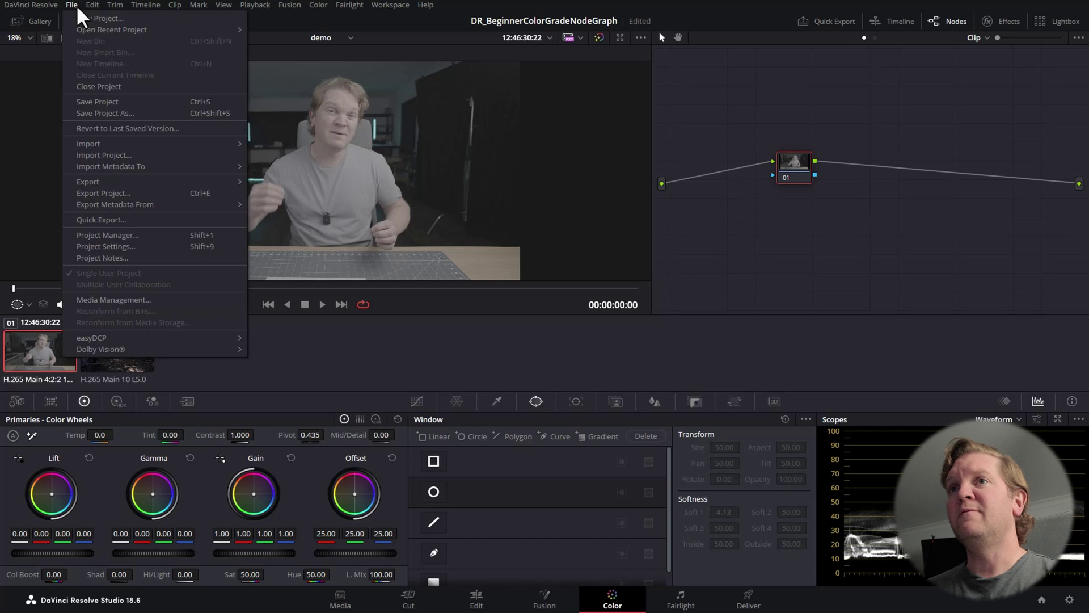
left_click(184, 246)
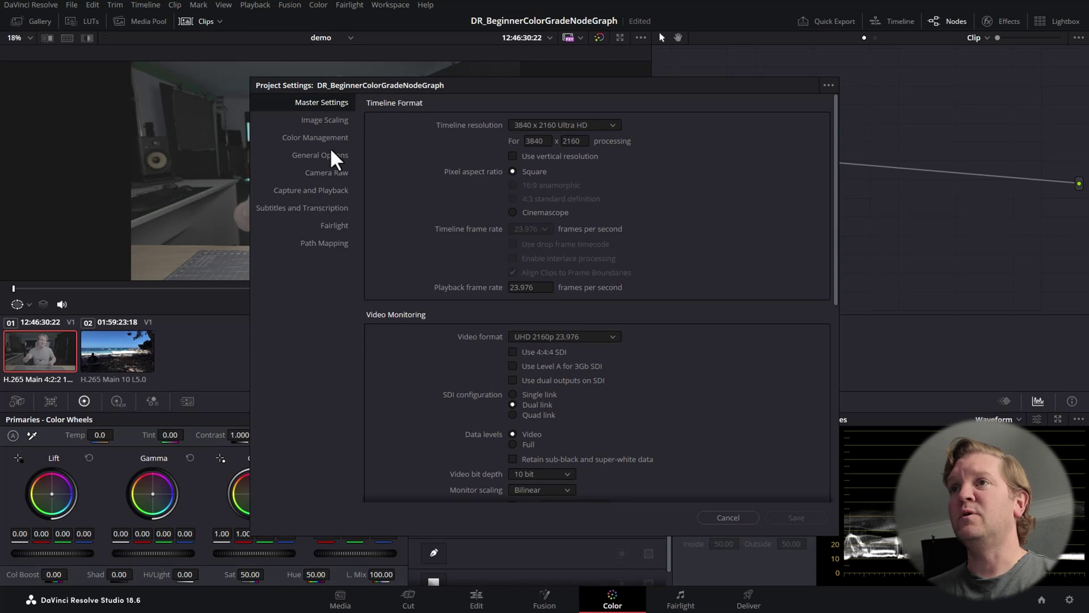
left_click(303, 142)
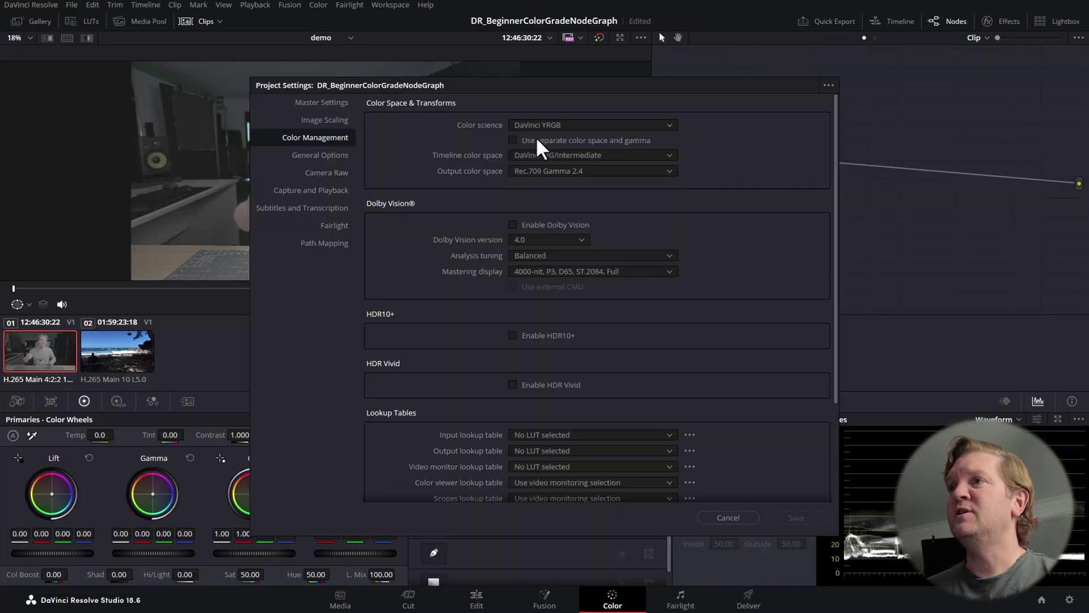
left_click(674, 153)
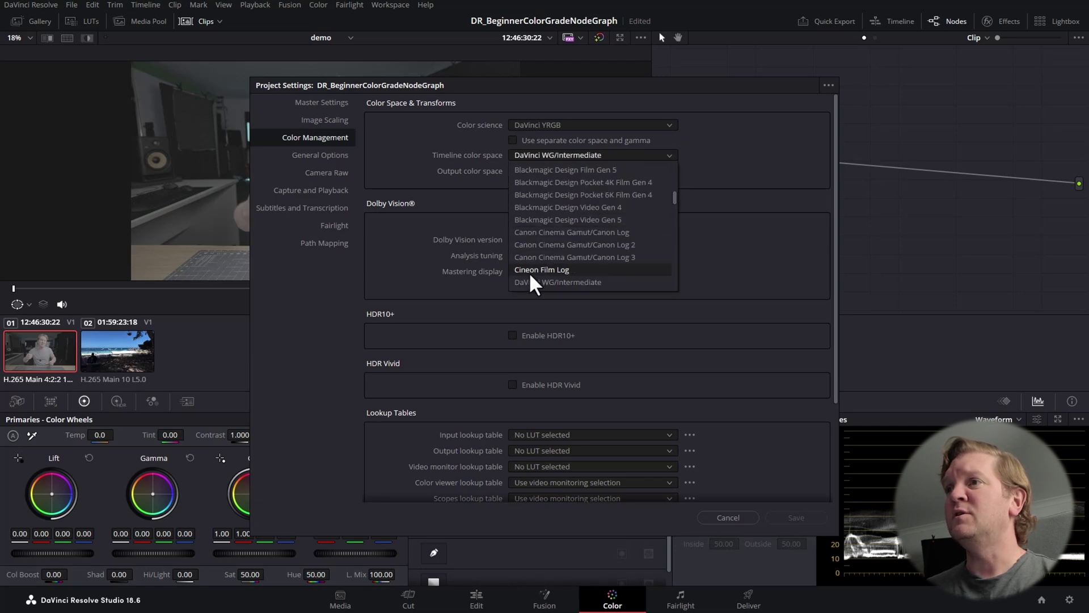
left_click(589, 281)
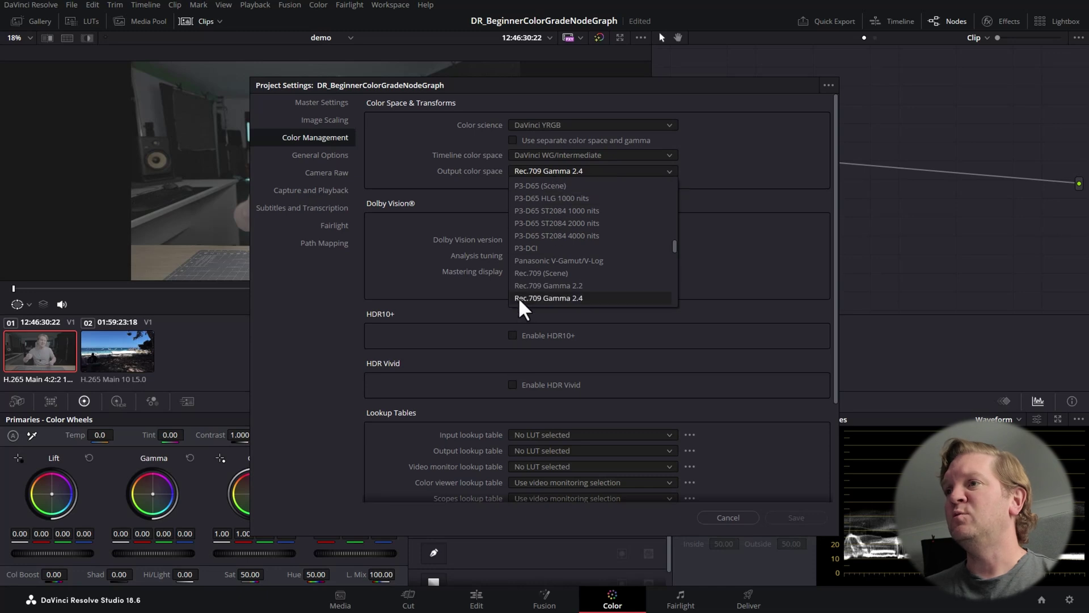
left_click(603, 297)
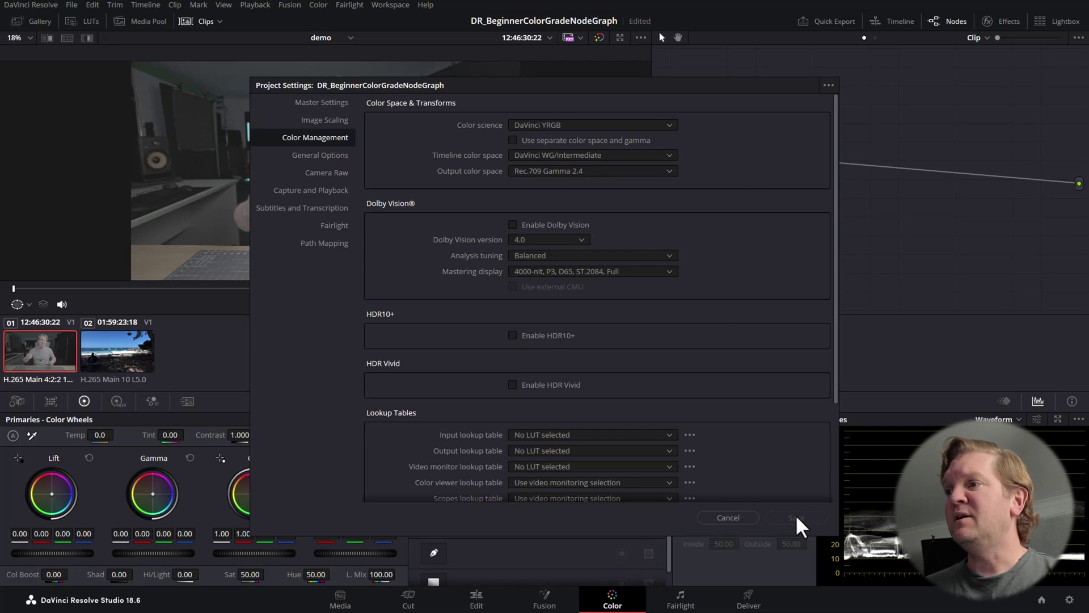
left_click(752, 518)
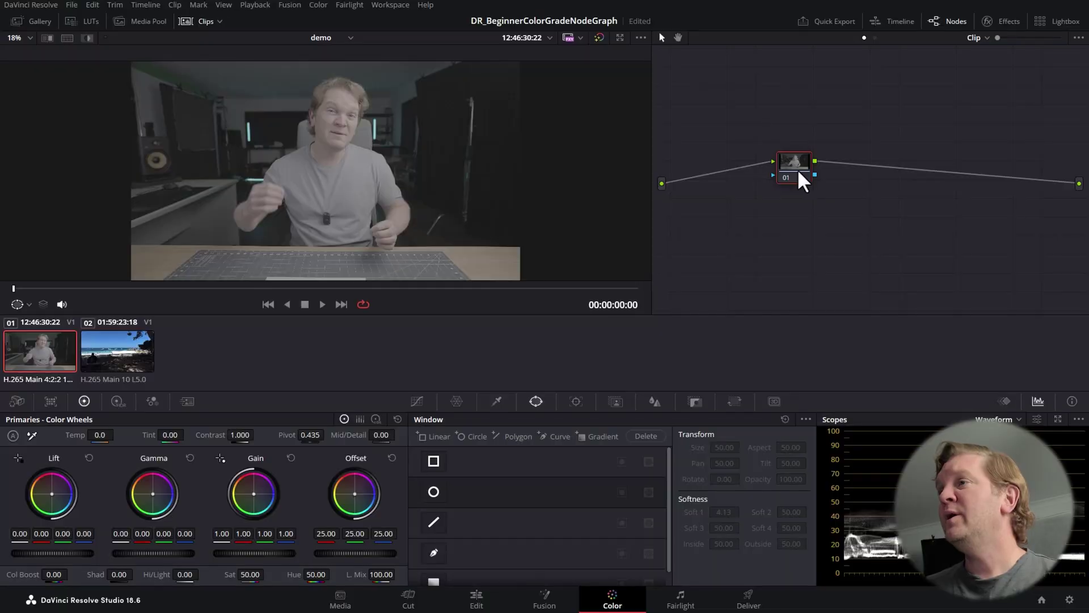
- Add a serial node after node 01 and place the two nodes far apart in the first clip's node graph
left_click_drag(797, 169, 717, 119)
right_click(725, 126)
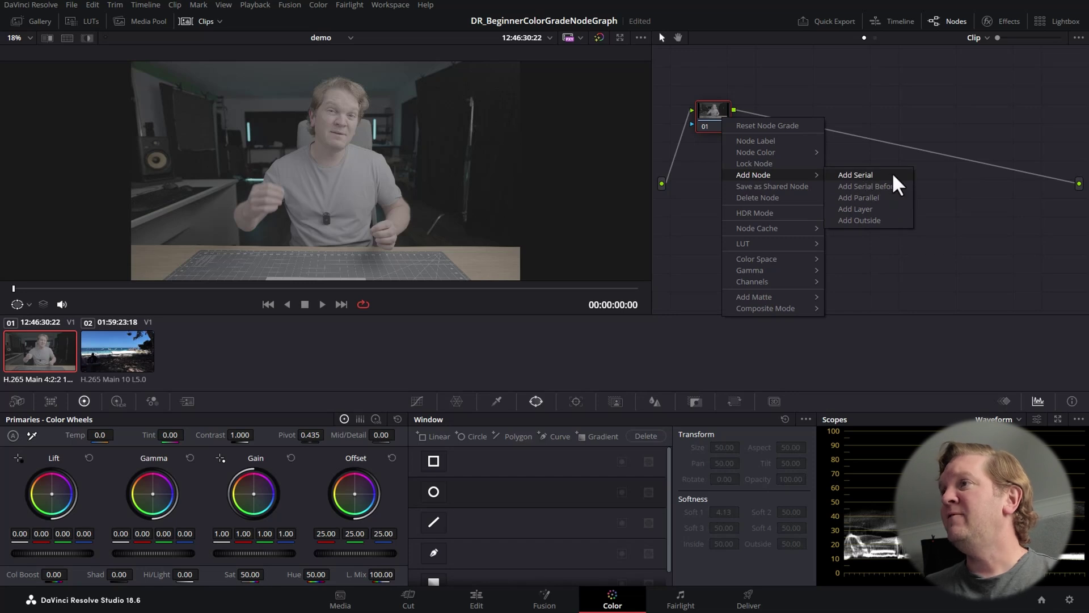
left_click(874, 176)
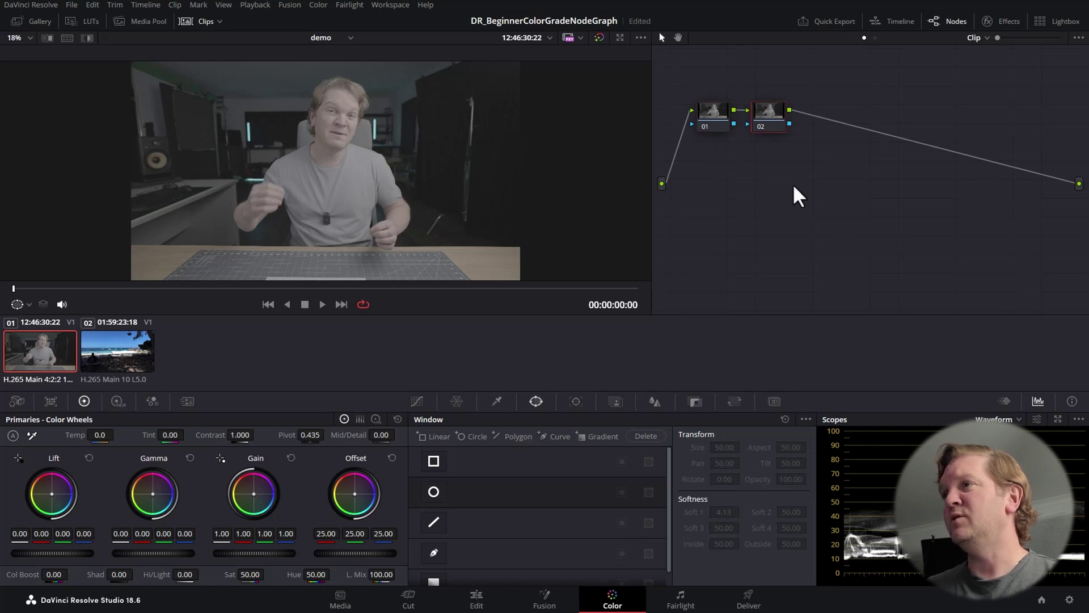
left_click_drag(767, 115, 941, 119)
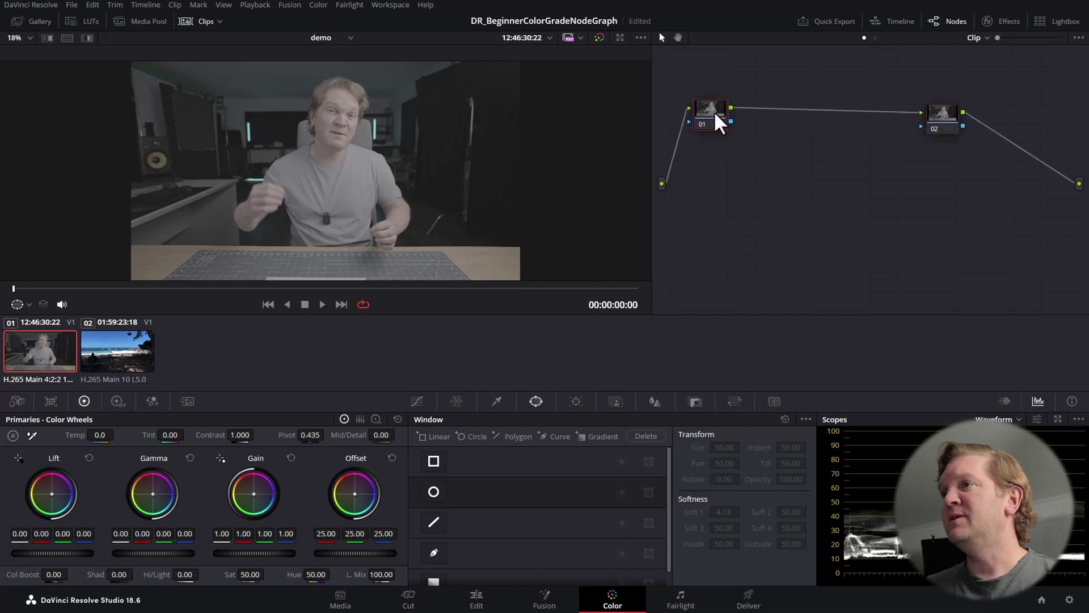
- Enlarge the node graph area, hide the clip thumbnails and shift node 01 closer to the graph's source
left_click_drag(652, 216, 424, 219)
left_click(193, 21)
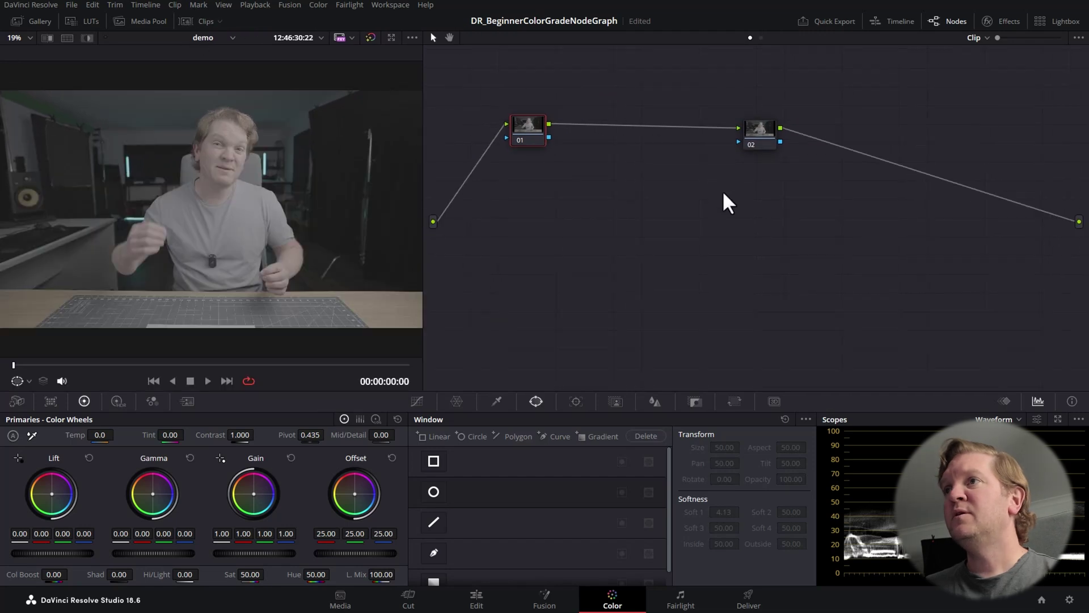
left_click_drag(516, 120, 485, 109)
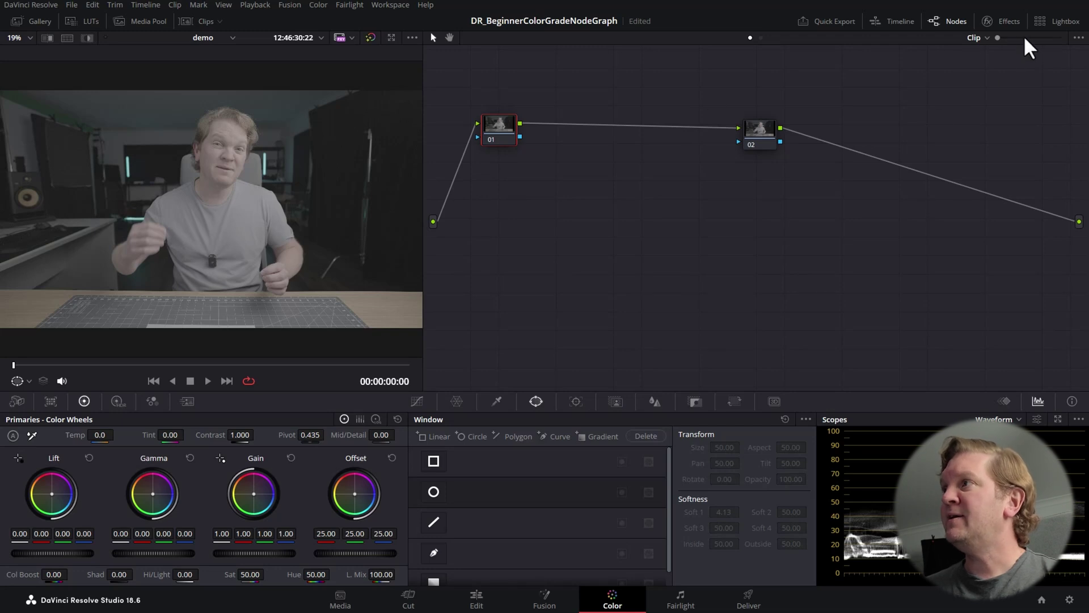
- Apply a Color Space Transform to node 01 with input color space Sony S-Gamut3.Cine and input gamma Sony S-Log3
left_click(1006, 21)
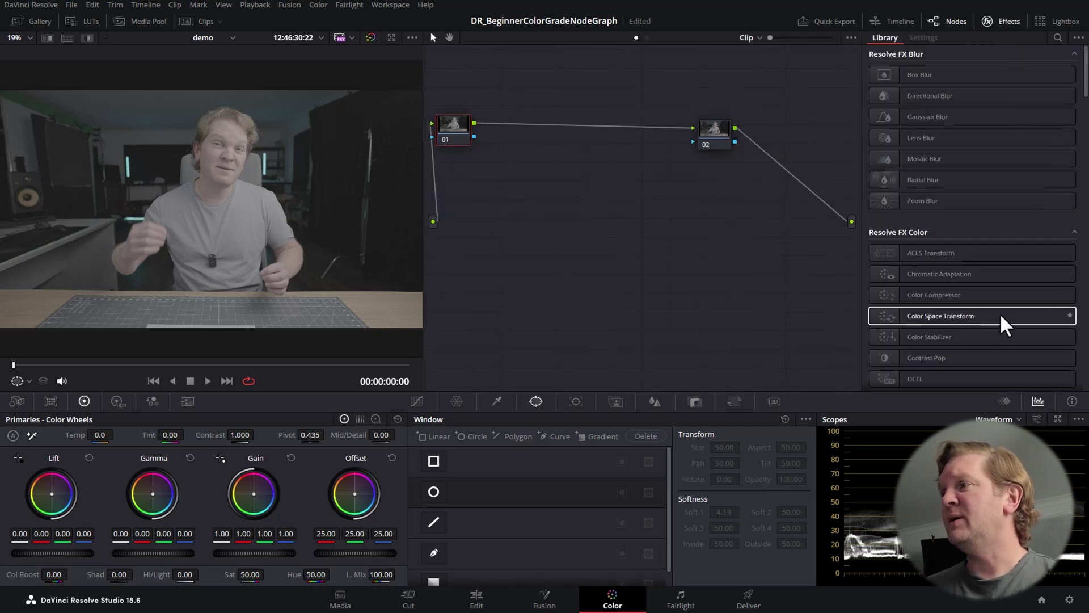
left_click_drag(1033, 326, 462, 129)
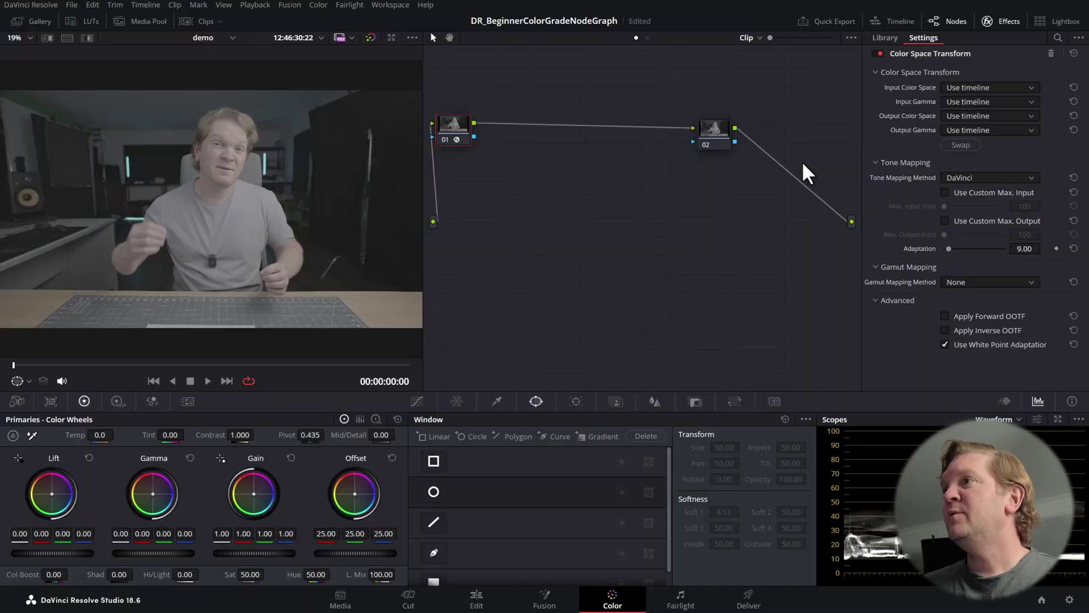
left_click(1031, 90)
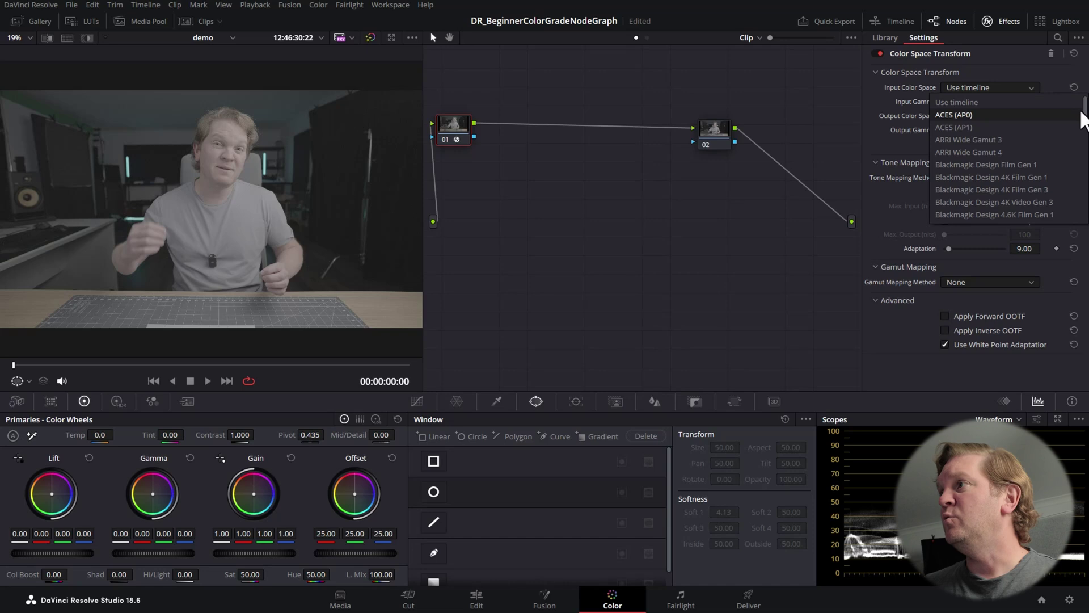
left_click_drag(1086, 123, 1081, 201)
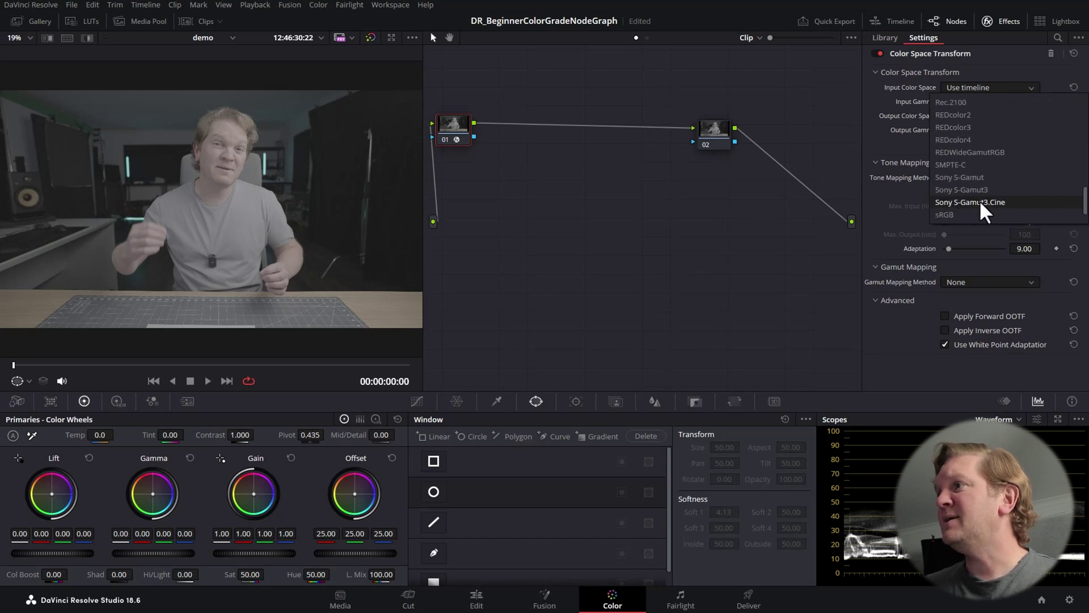
left_click(1010, 203)
left_click(1038, 103)
scroll(964, 181, "down", 10)
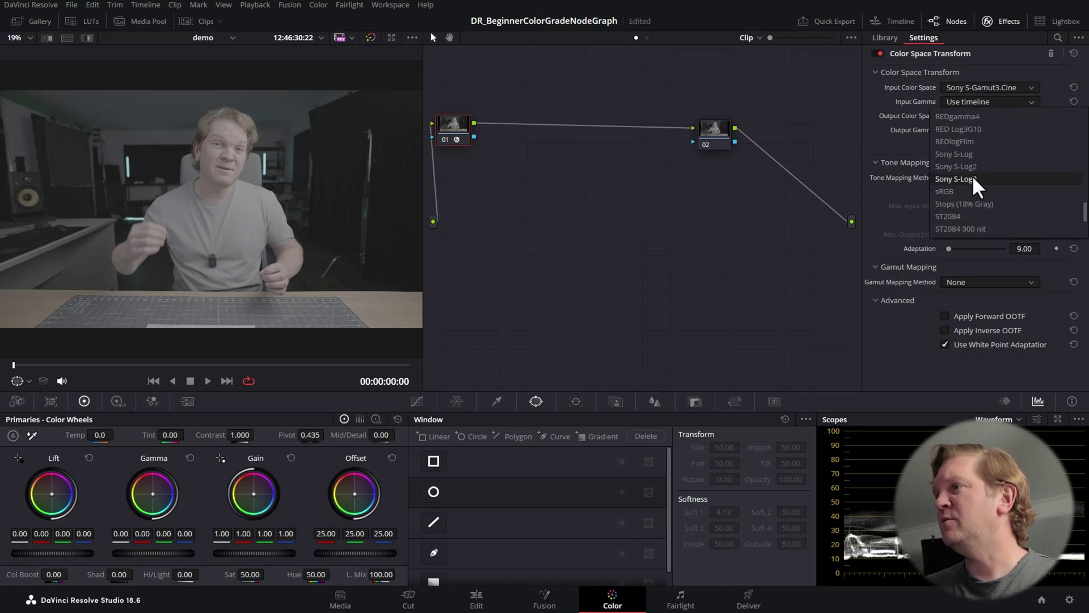
left_click(977, 180)
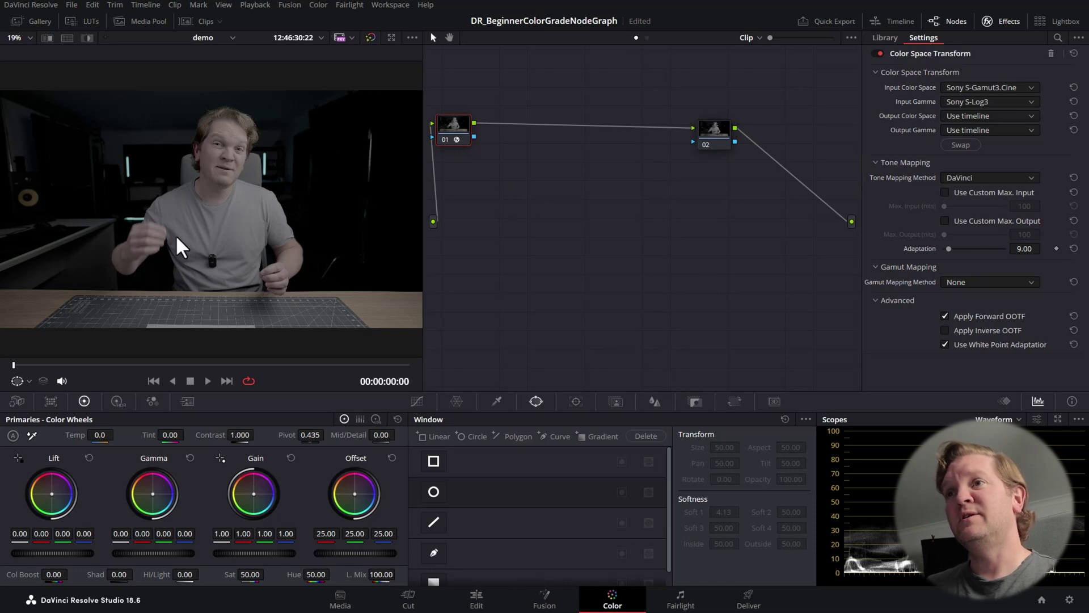
- Set node 01's transform output to DaVinci Wide Gamut color space and DaVinci Intermediate gamma
left_click(1033, 119)
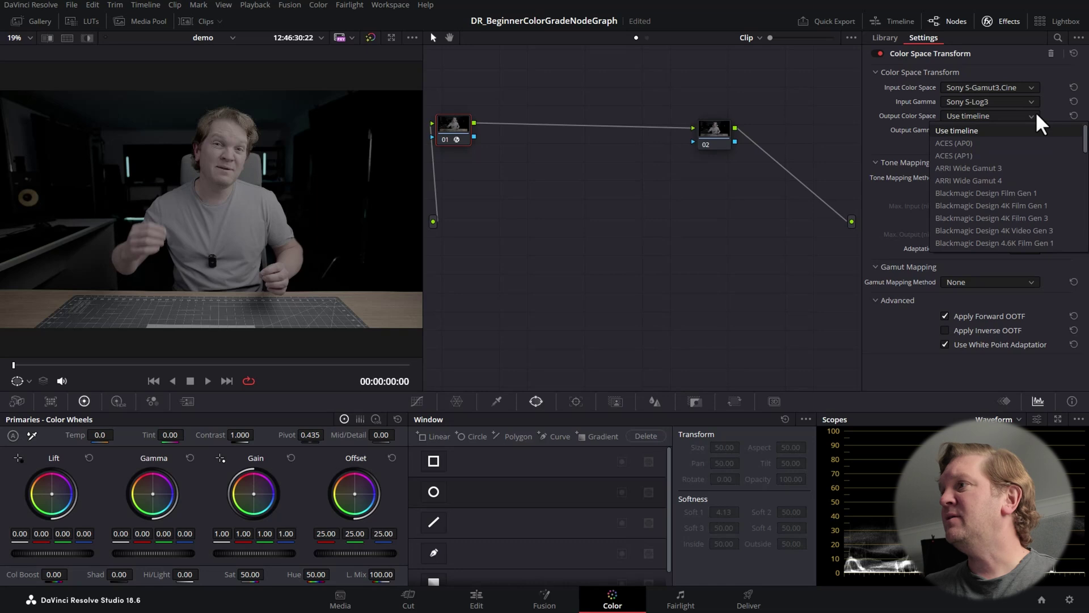
left_click_drag(1086, 142, 1084, 184)
left_click(1055, 169)
left_click(1032, 132)
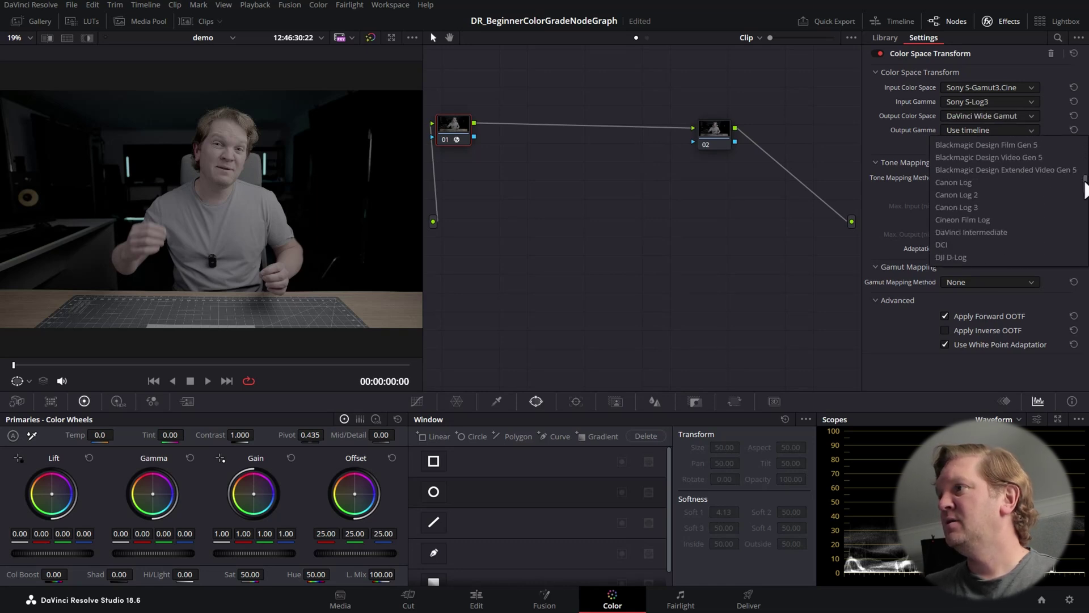
left_click(1005, 231)
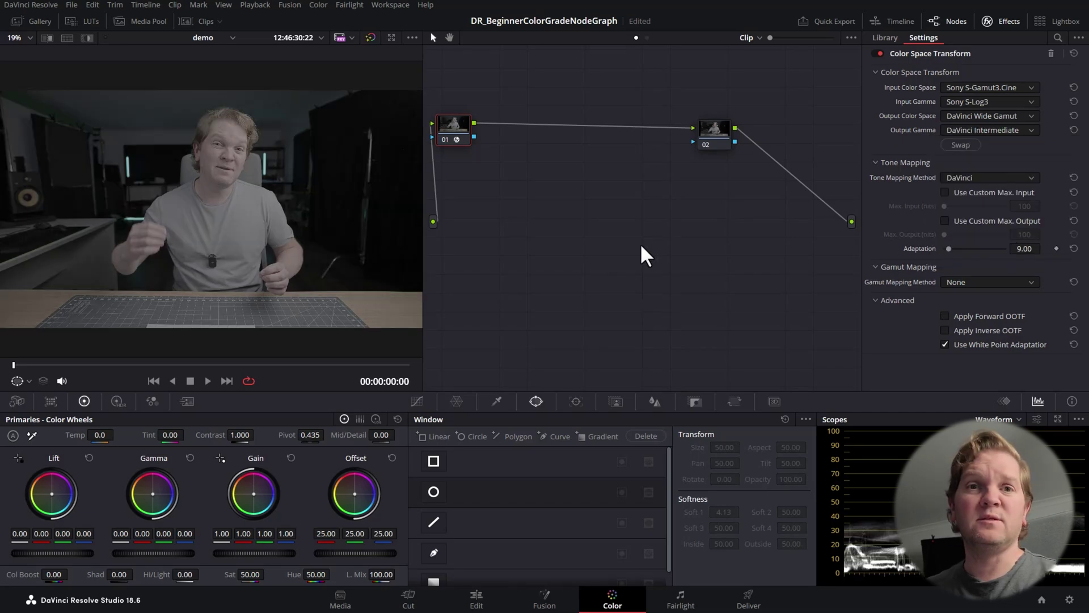
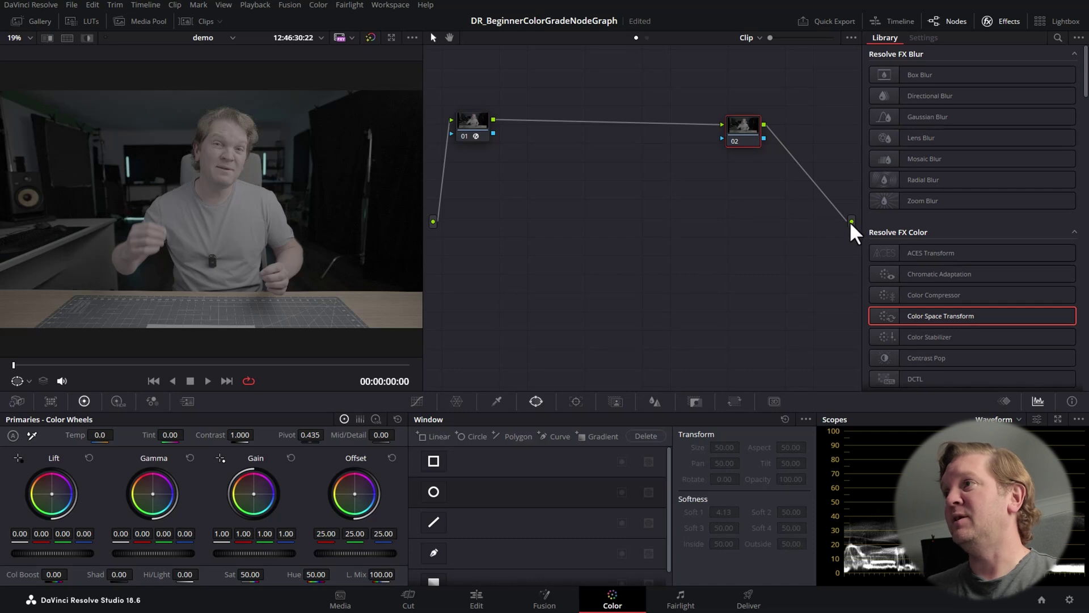
- Apply a Color Space Transform to node 02 with input color space DaVinci Wide Gamut and input gamma DaVinci Intermediate
left_click_drag(927, 315, 740, 128)
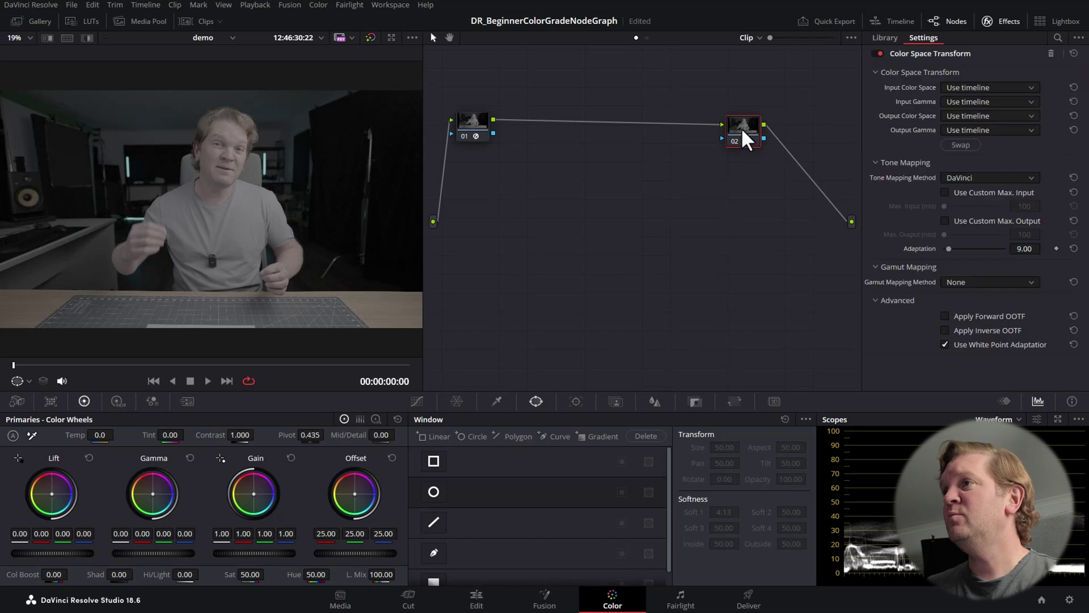
left_click(1032, 87)
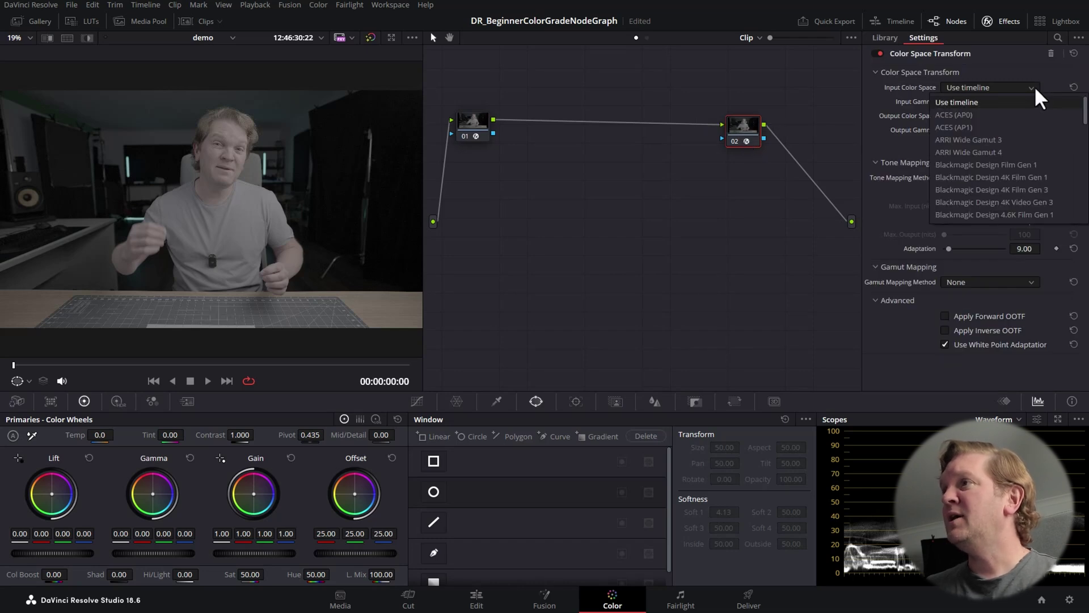
scroll(1083, 120, "down", 5)
left_click(1034, 102)
left_click(1034, 101)
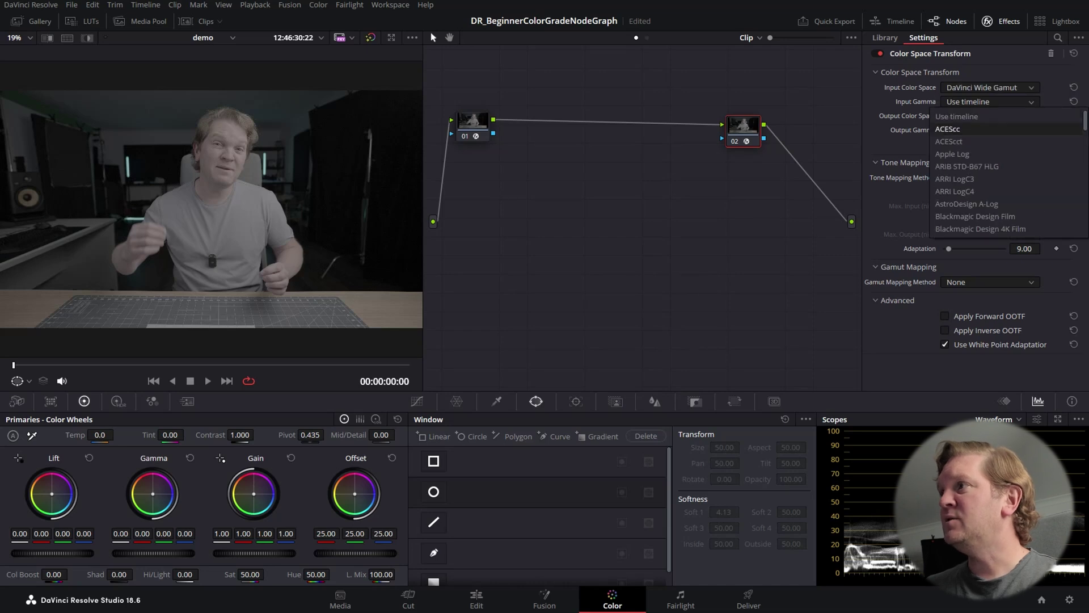
scroll(1081, 146, "down", 5)
left_click_drag(1081, 146, 1081, 160)
left_click(971, 204)
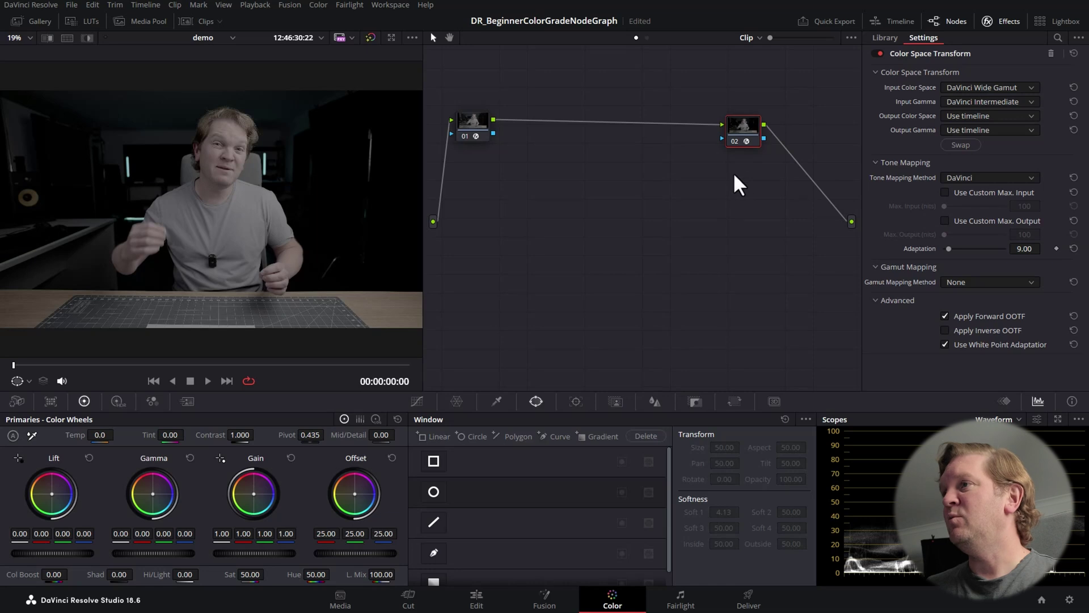
- Set node 02's transform output to Rec.709 color space and Gamma 2.4
left_click(1027, 114)
left_click_drag(1085, 147, 1082, 212)
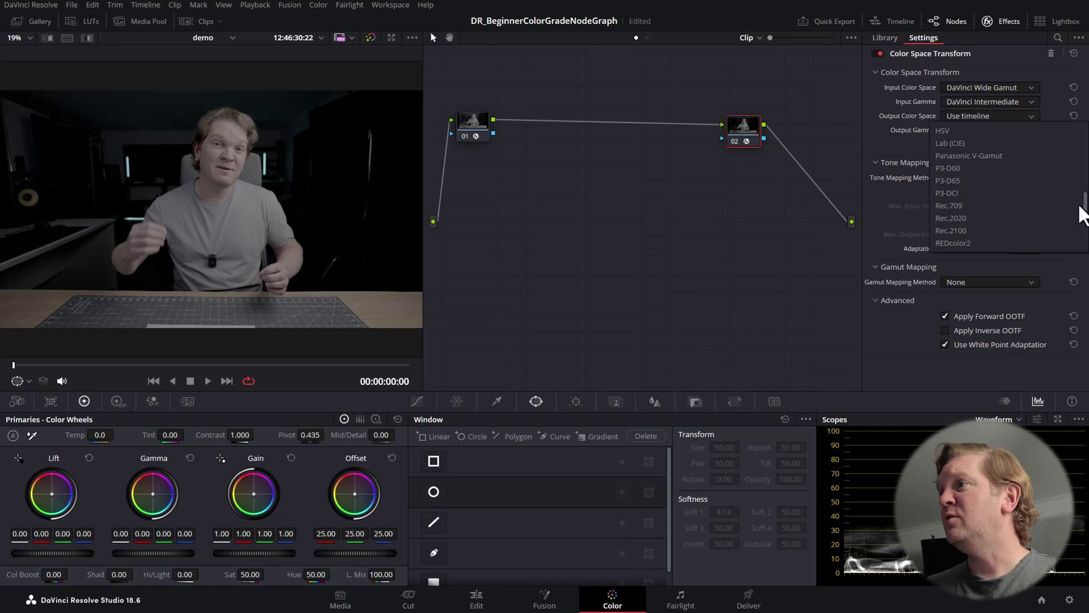
left_click(959, 206)
left_click(1032, 129)
left_click(963, 164)
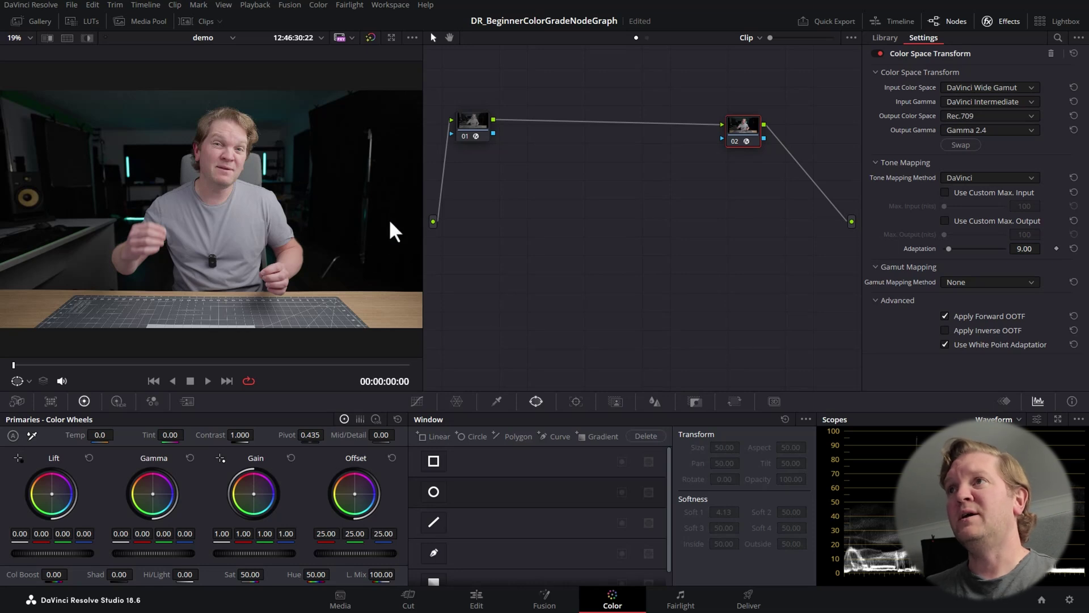
- Compare the image with both transform nodes disabled and enabled
left_click_drag(815, 213, 437, 73)
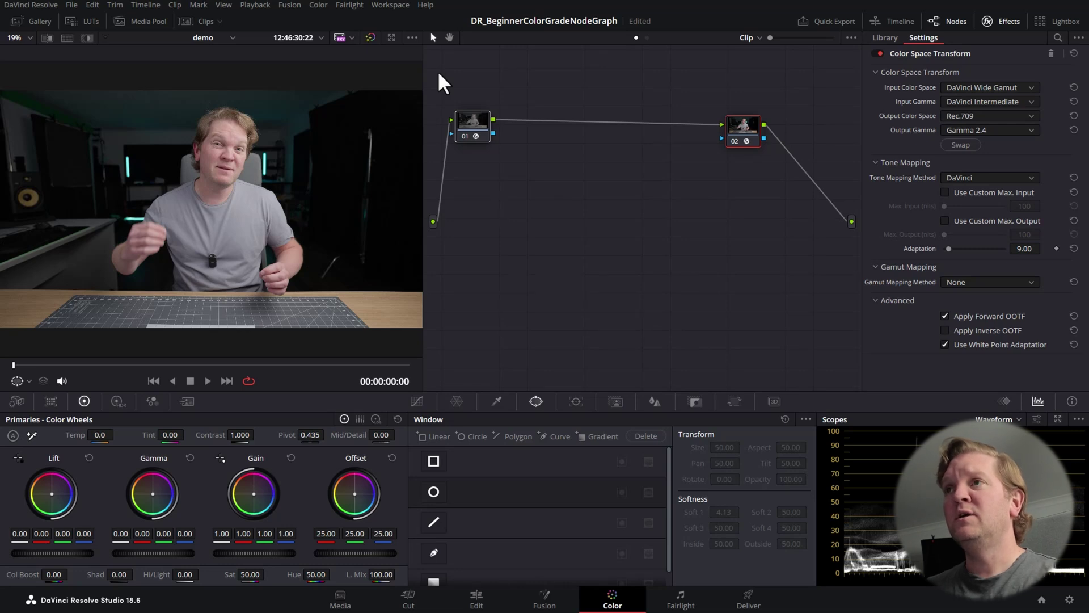
key("ctrl+d")
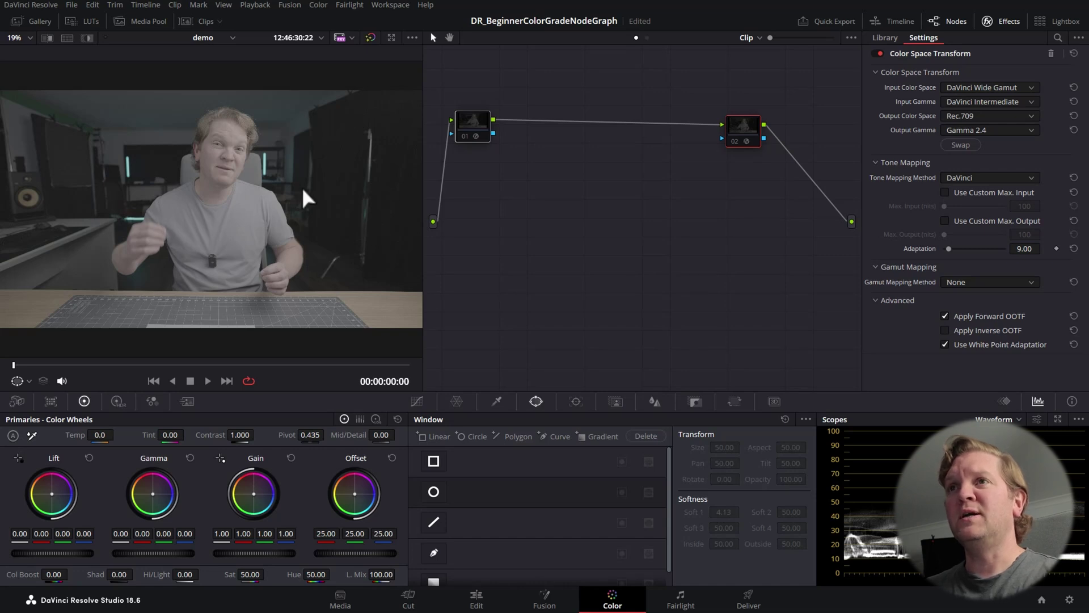
key("ctrl+d")
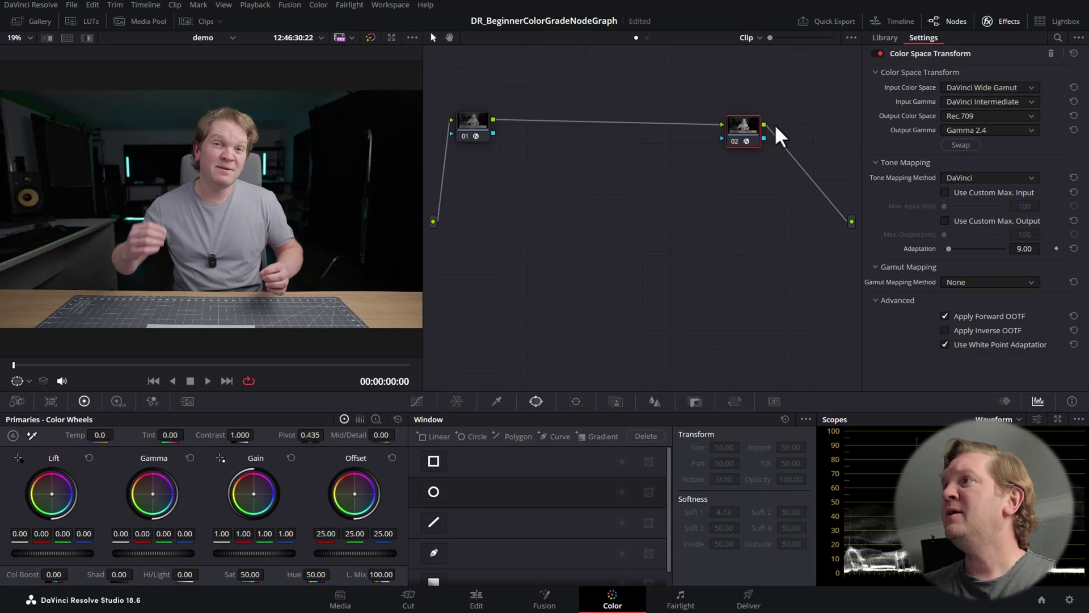
- Hide the effects library and move node 02 closer to the graph's output
left_click(1014, 22)
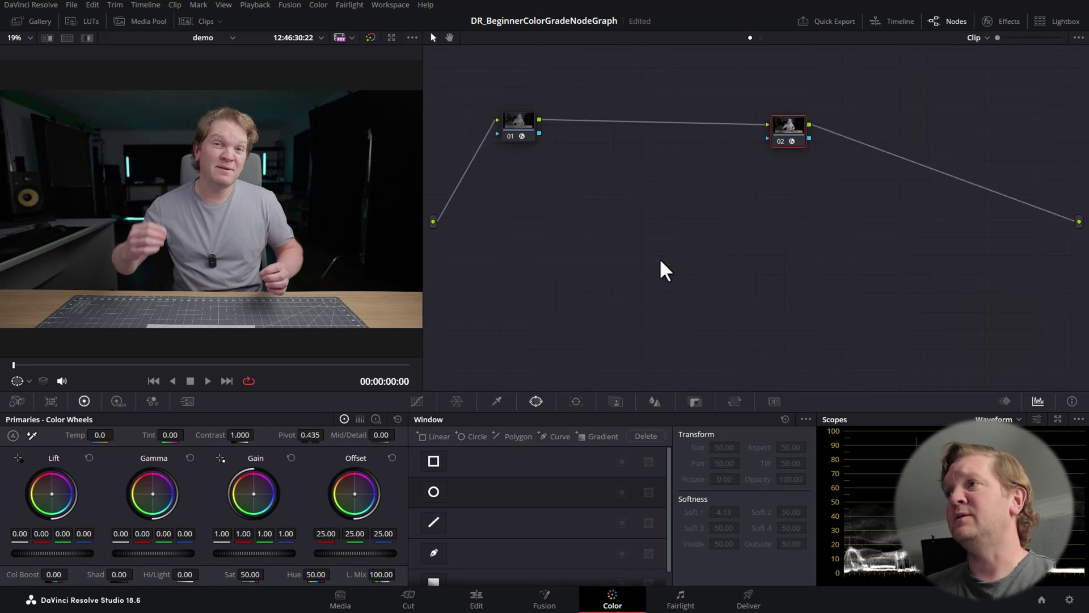
left_click_drag(792, 130, 926, 128)
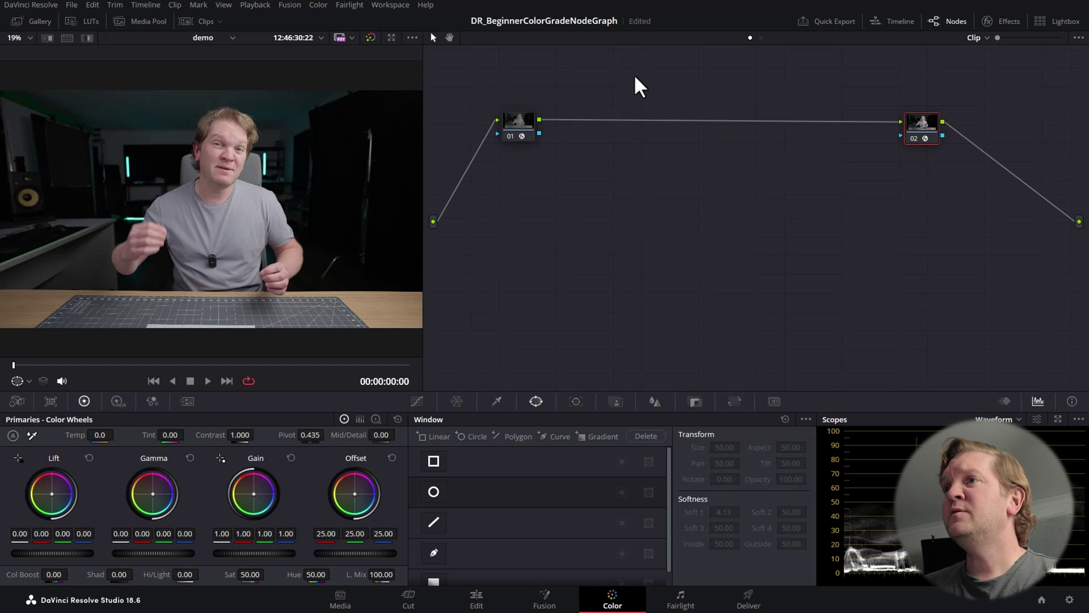
- Label node 01 "to DWG"
right_click(516, 122)
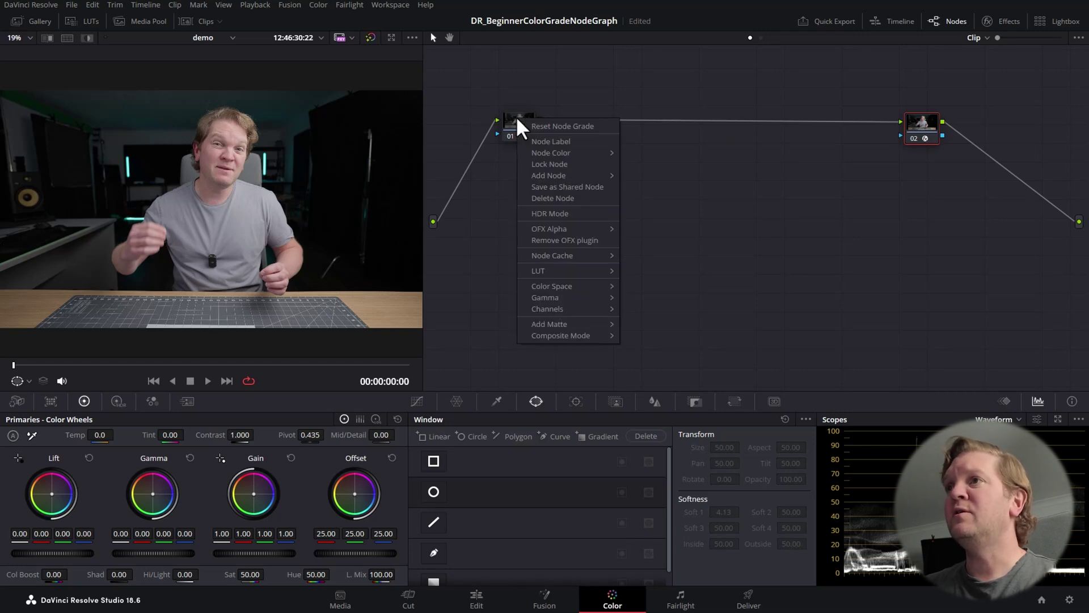
left_click(573, 148)
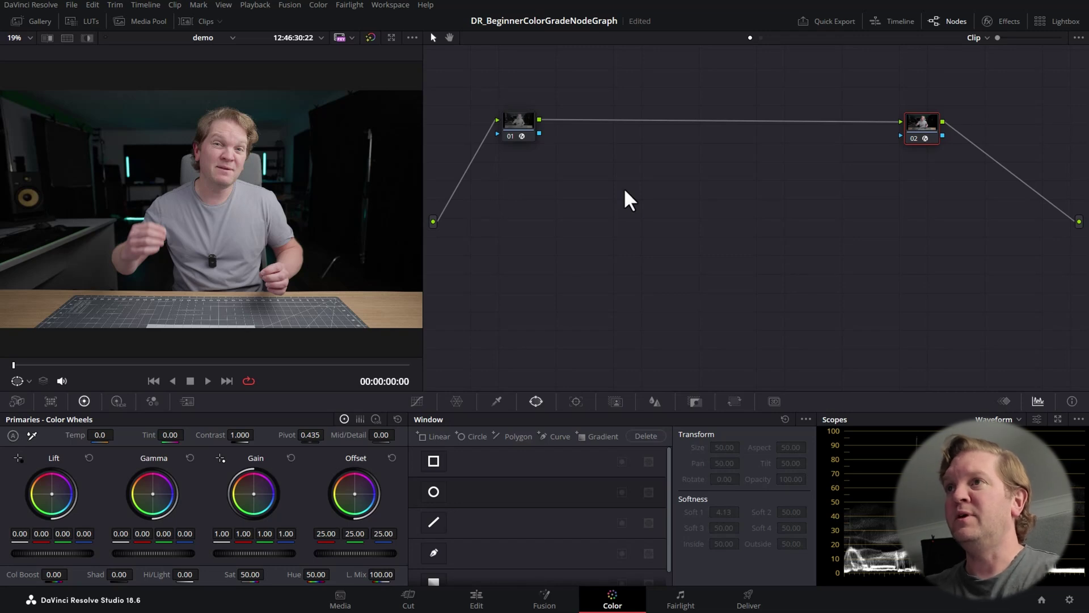
type("to")
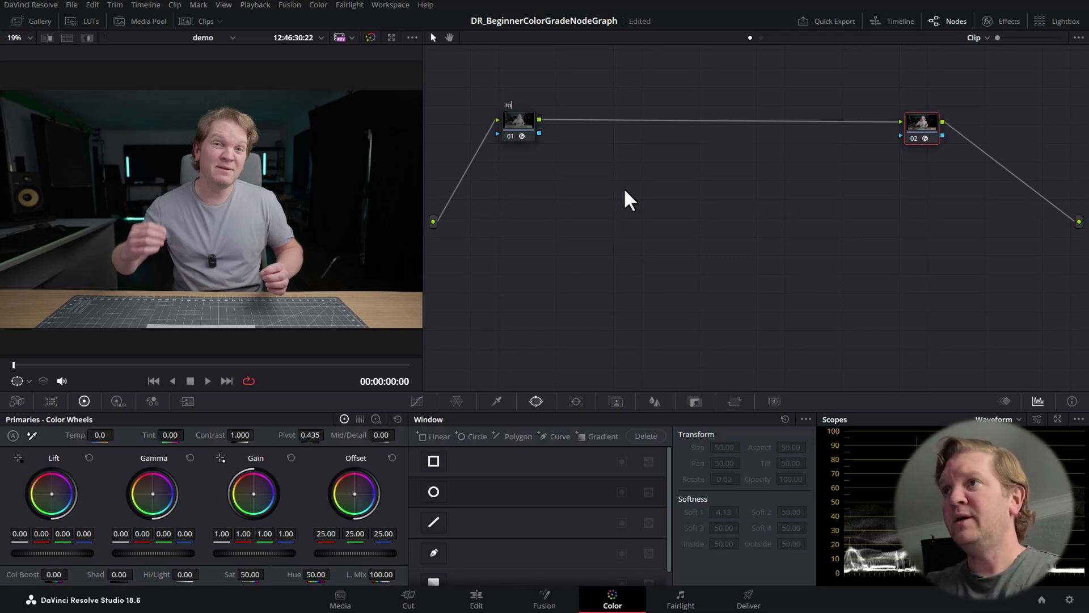
type(" D")
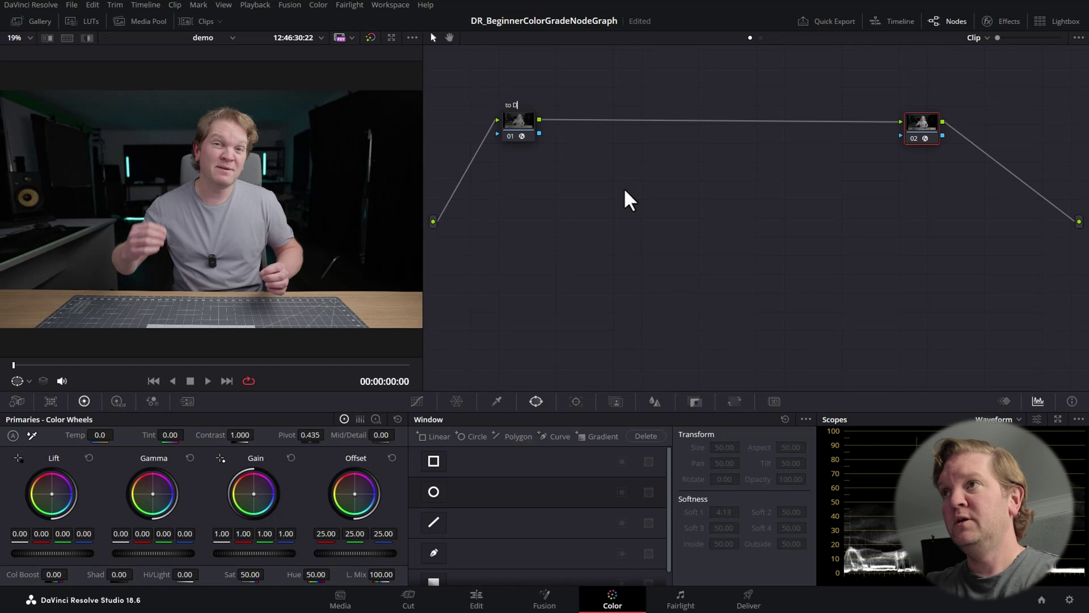
type("WG")
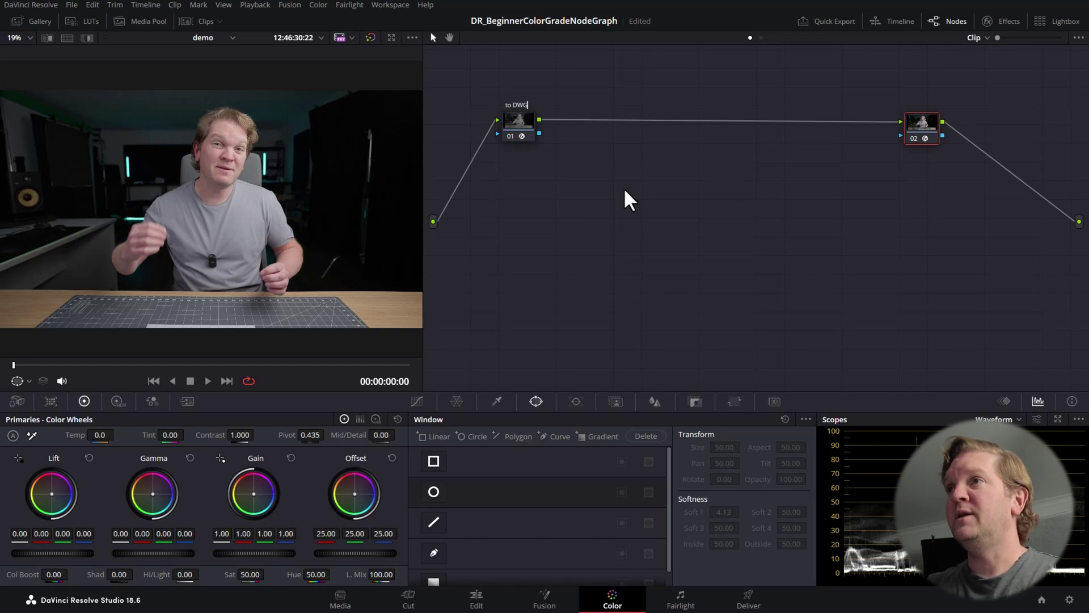
- Label node 02 "to Rec709" and spread the two transform nodes slightly farther apart
right_click(932, 129)
left_click(995, 155)
type("to Rec")
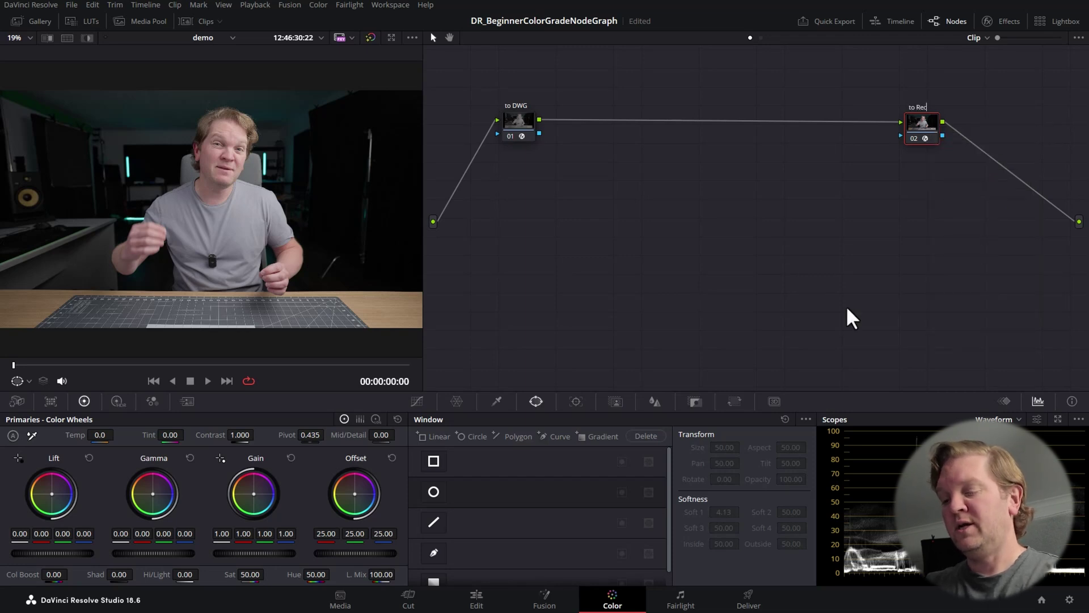
type("709")
key("Return")
left_click_drag(526, 120, 516, 120)
left_click_drag(913, 124, 931, 120)
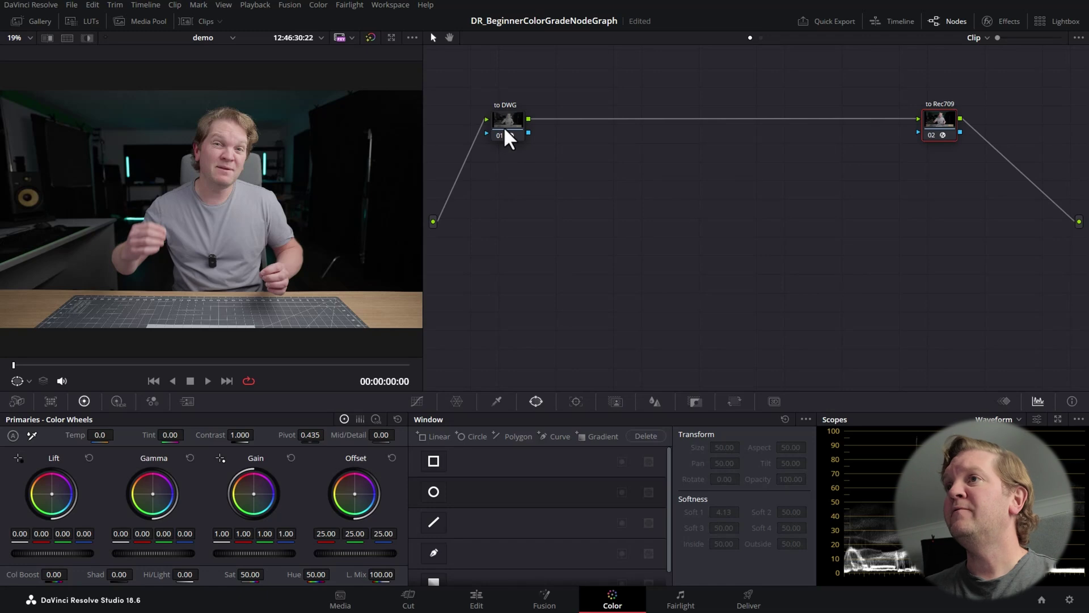
- Add a serial node after the "to DWG" node and place it lower, between the two transform nodes
left_click(509, 121)
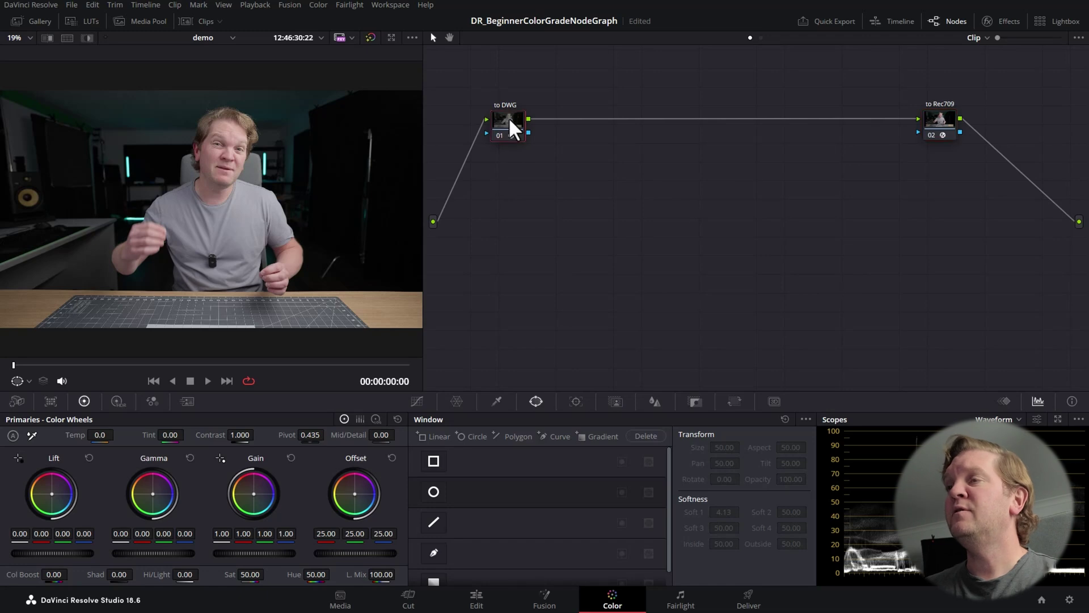
right_click(510, 120)
mouse_move(569, 175)
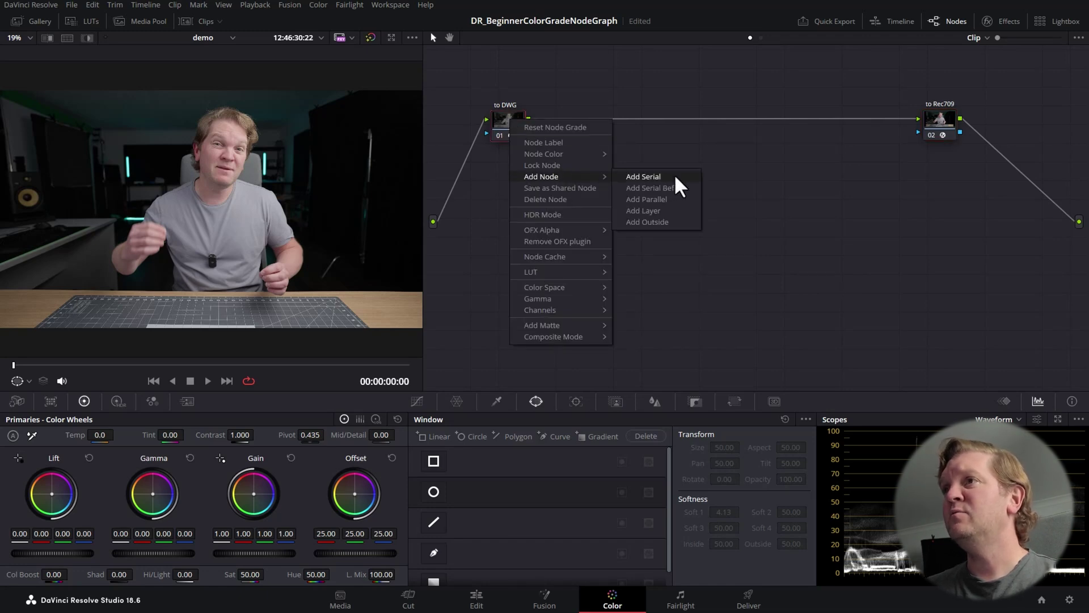
left_click(664, 152)
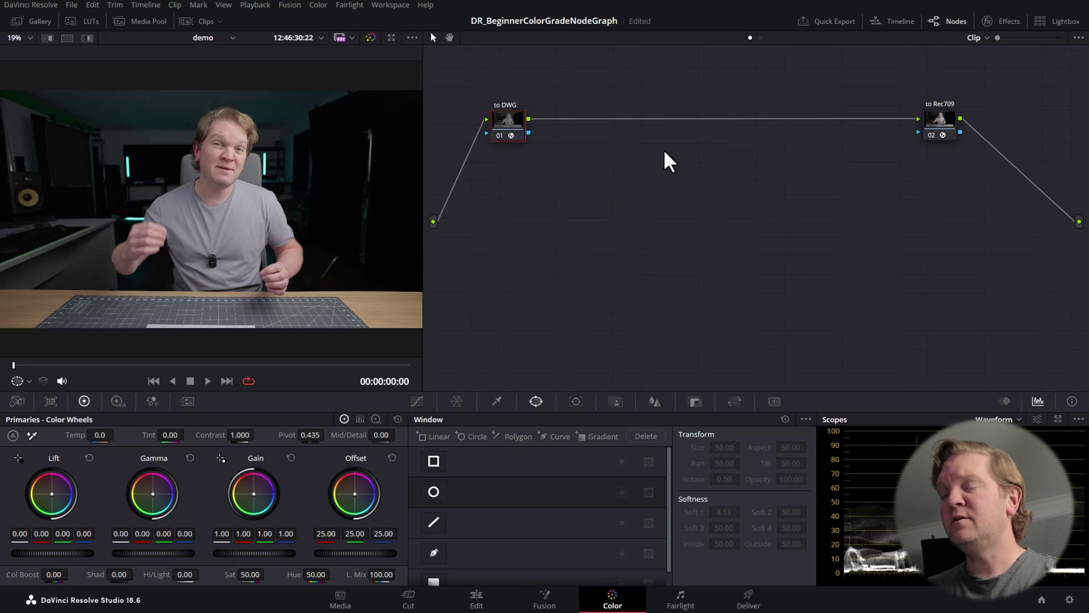
key("alt+s")
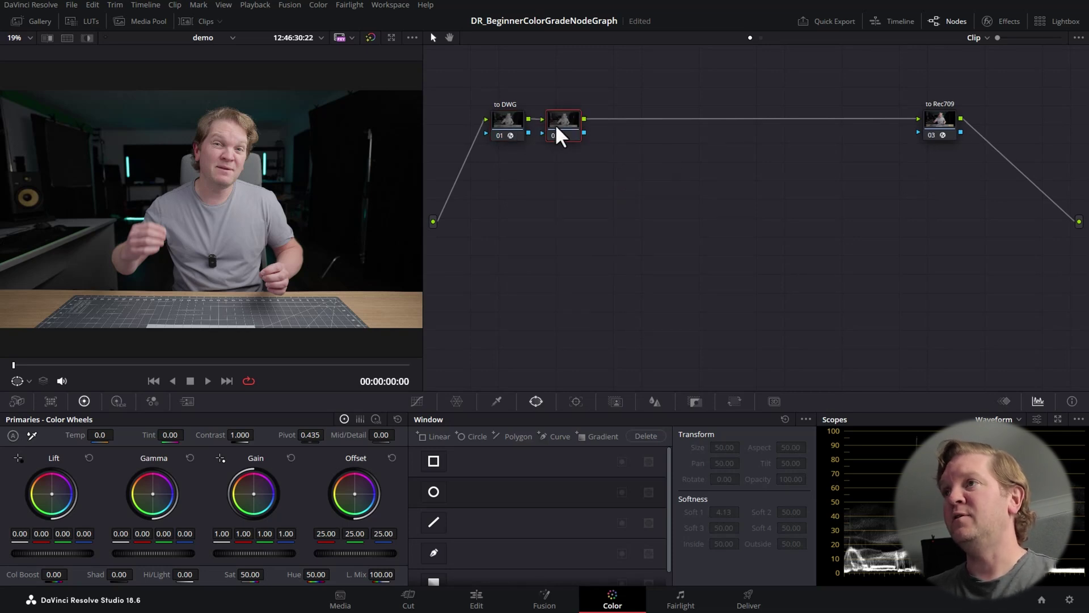
left_click_drag(564, 122, 637, 212)
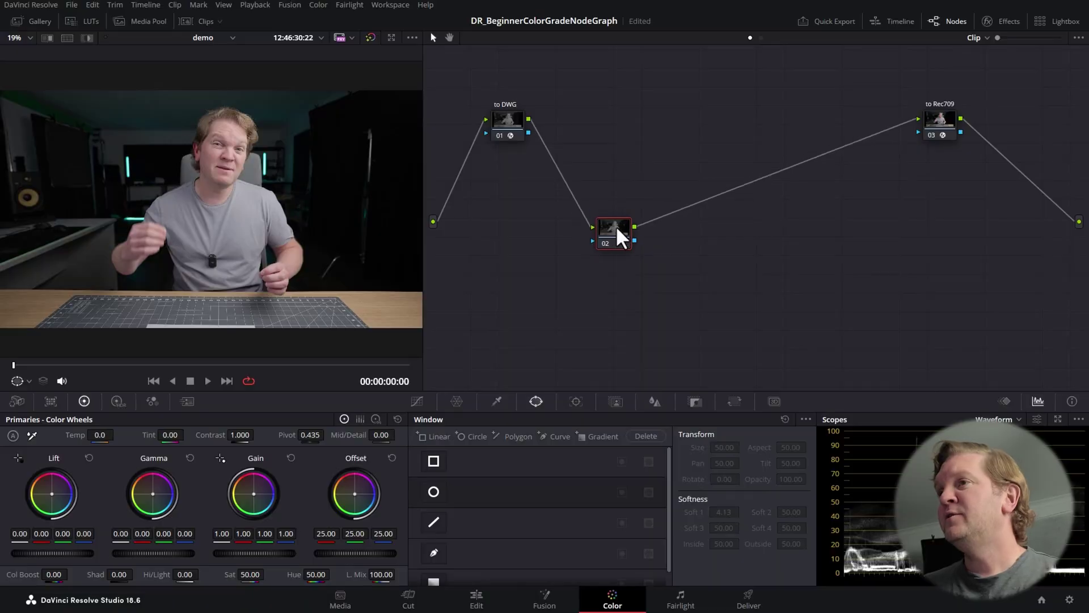
mouse_move(617, 229)
left_mouse_down()
mouse_move(614, 215)
mouse_move(593, 236)
mouse_move(602, 236)
left_mouse_up()
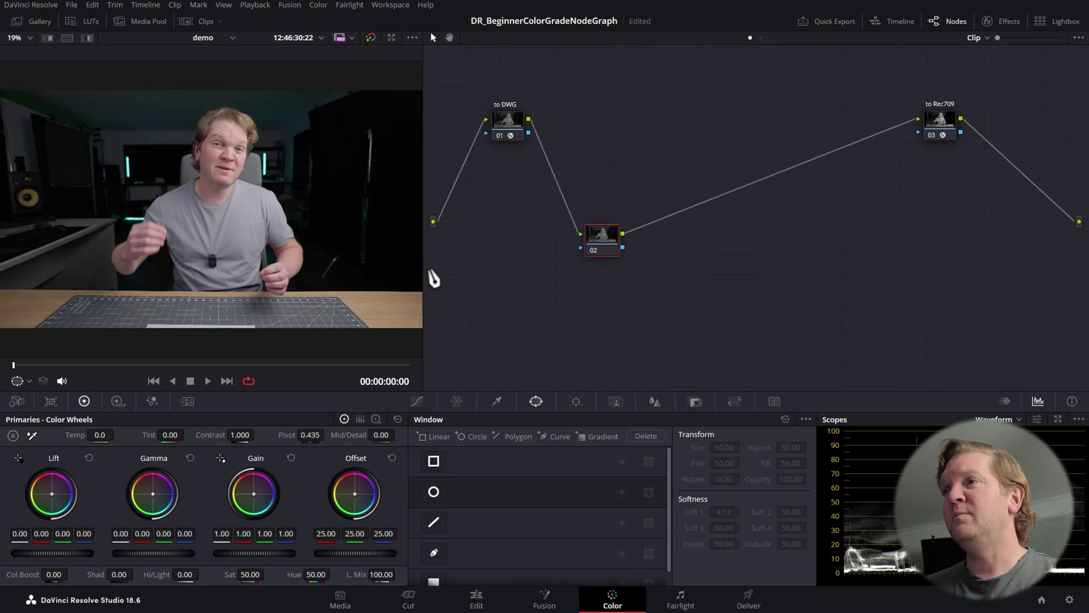
- Label the new node 02 "EXPOSURE"
right_click(599, 240)
left_click(636, 262)
type("EXP")
key("Return")
type("OSURE")
- Add a serial node after EXPOSURE, label it "CONTRAST" and space it apart from EXPOSURE
right_click(605, 236)
mouse_move(669, 293)
left_click(725, 294)
right_click(659, 240)
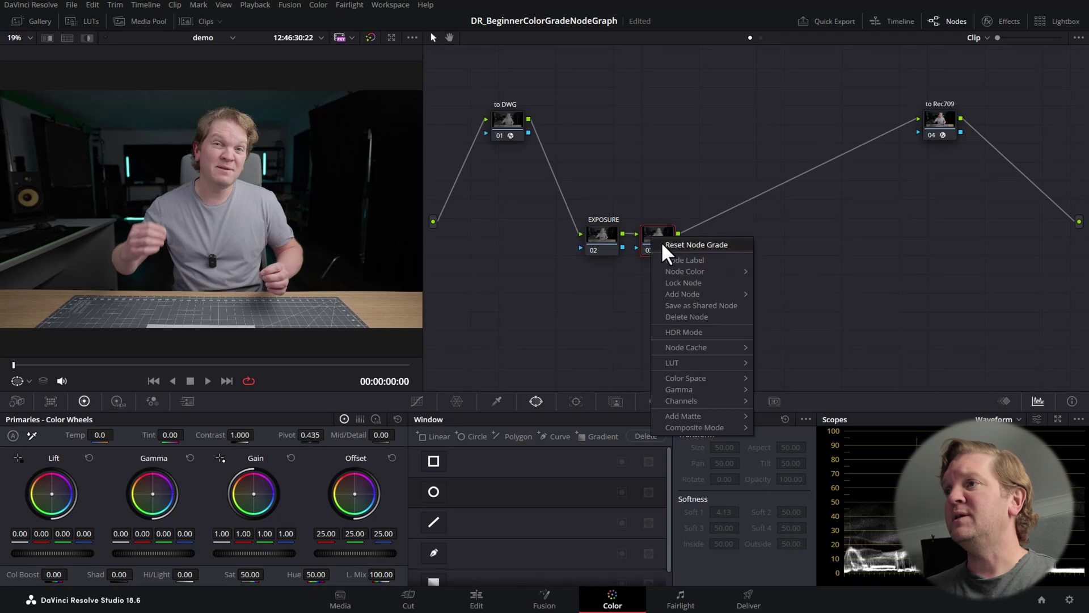
left_click(679, 255)
type("CONTRAST")
key("Return")
left_click_drag(660, 233, 693, 231)
- Add a serial node after CONTRAST, space it apart and label it "COLOR"
right_click(693, 232)
mouse_move(758, 292)
left_click(821, 289)
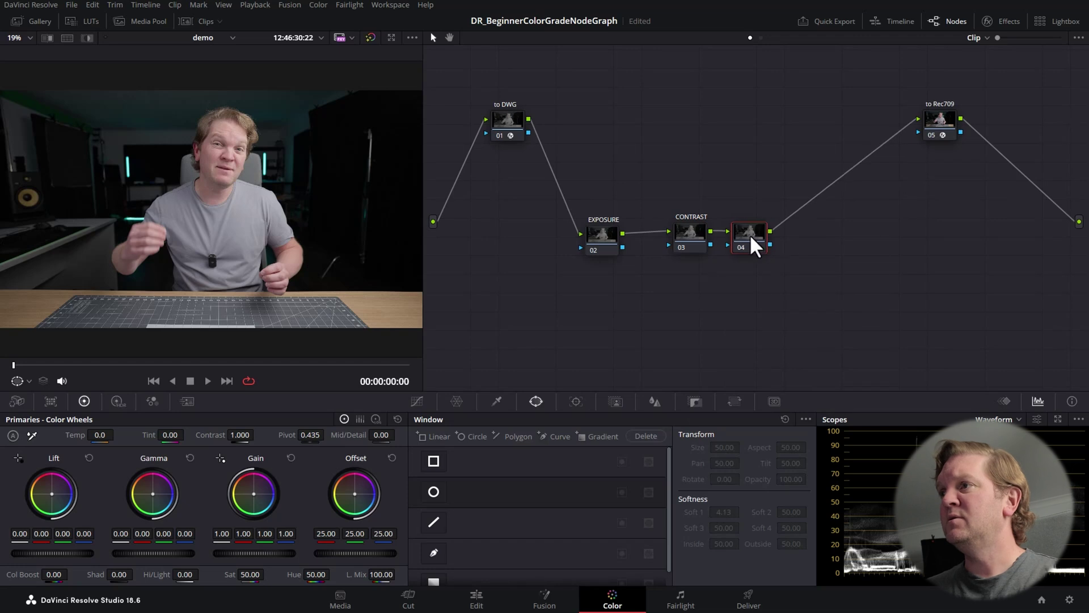
left_click_drag(750, 234, 778, 236)
right_click(778, 236)
left_click(815, 259)
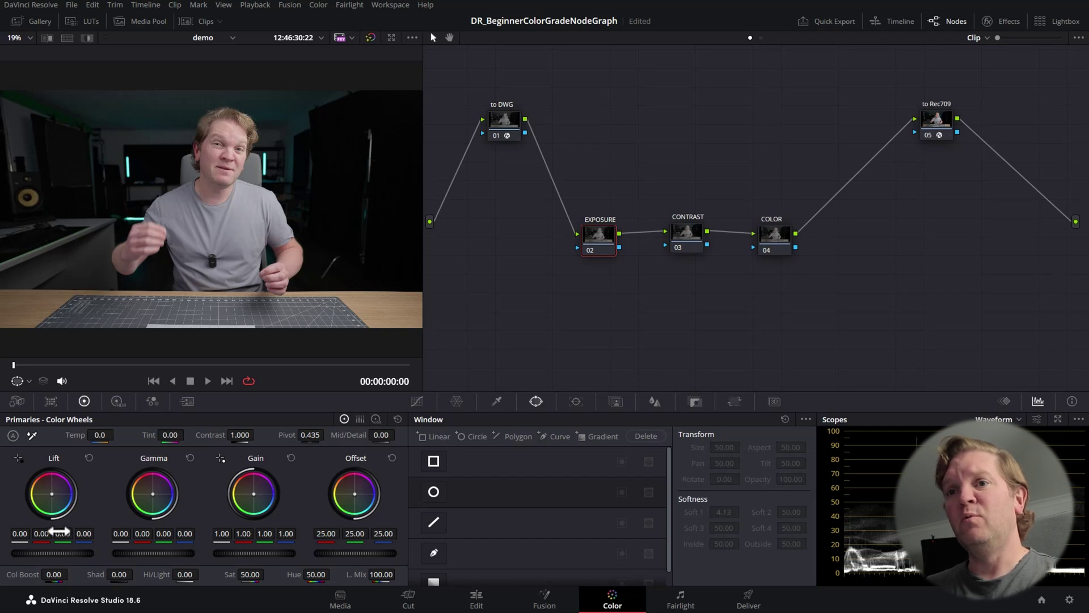
- Try a master lift of 0.01 and a master gamma of 0.07 on the EXPOSURE node, resetting each wheel
left_click_drag(52, 554, 55, 553)
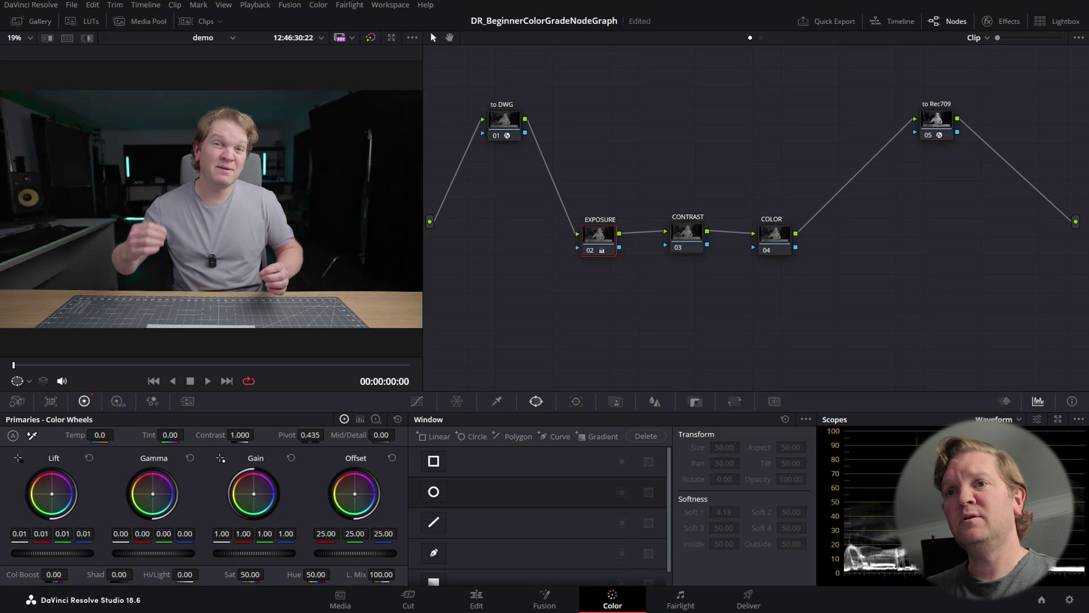
left_click(89, 457)
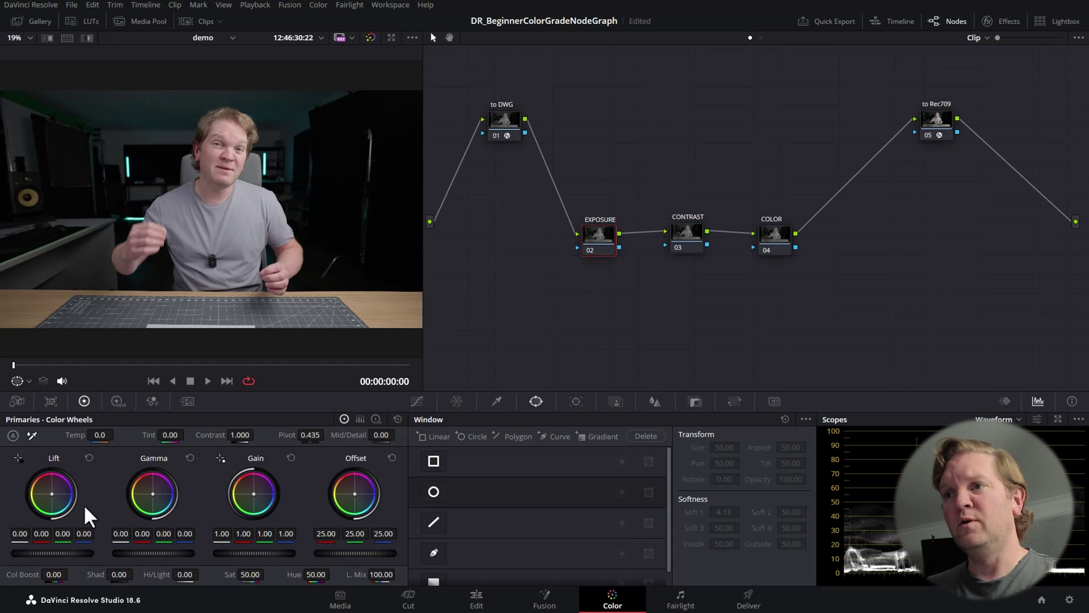
left_click_drag(154, 553, 175, 554)
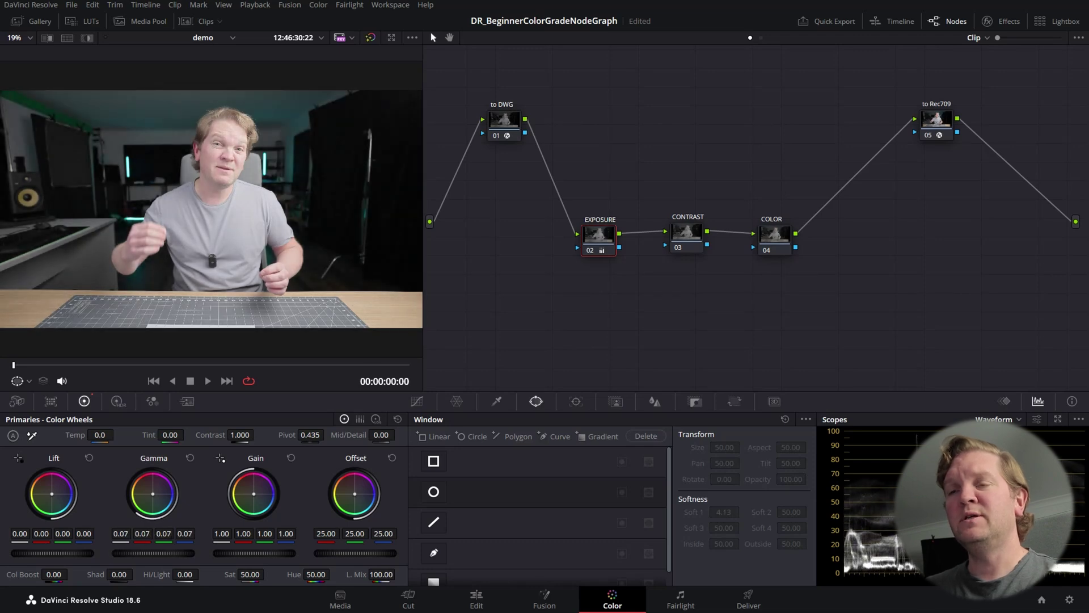
left_click(189, 458)
- Try raising the EXPOSURE node's master gain to 1.10, resetting the Gain wheel after each trial
mouse_move(254, 553)
left_mouse_down()
mouse_move(289, 553)
mouse_move(254, 553)
left_mouse_up()
left_click(289, 457)
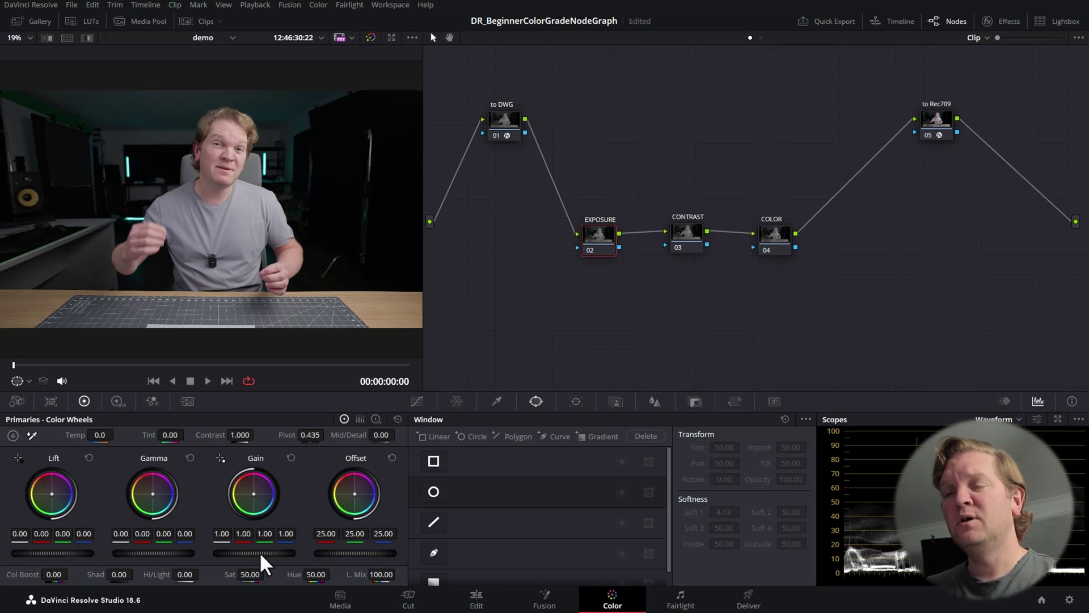
mouse_move(260, 552)
left_mouse_down()
mouse_move(230, 552)
mouse_move(278, 552)
left_mouse_up()
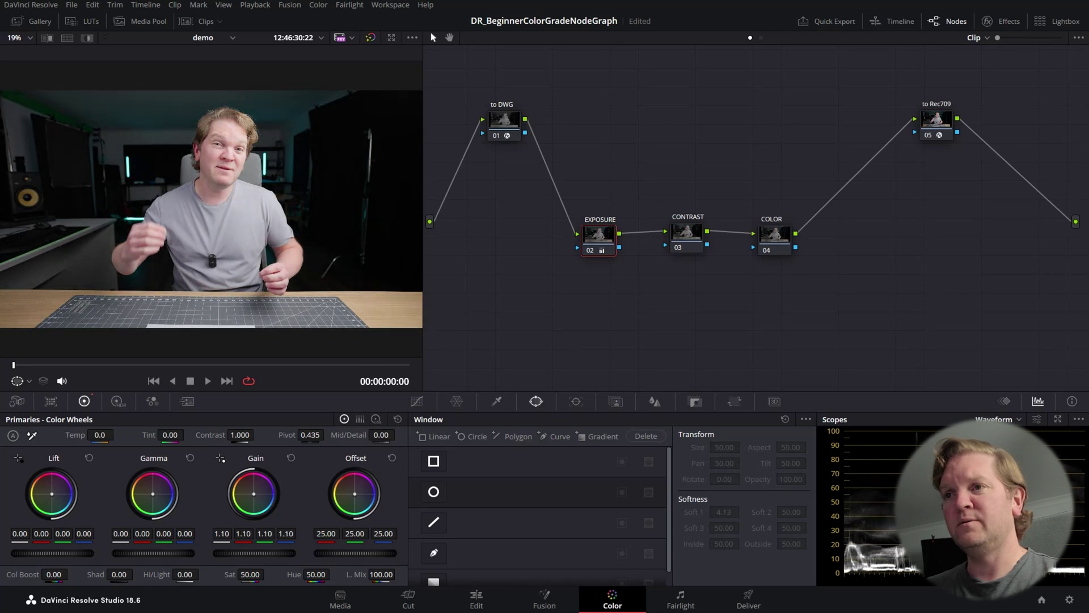
left_click(291, 458)
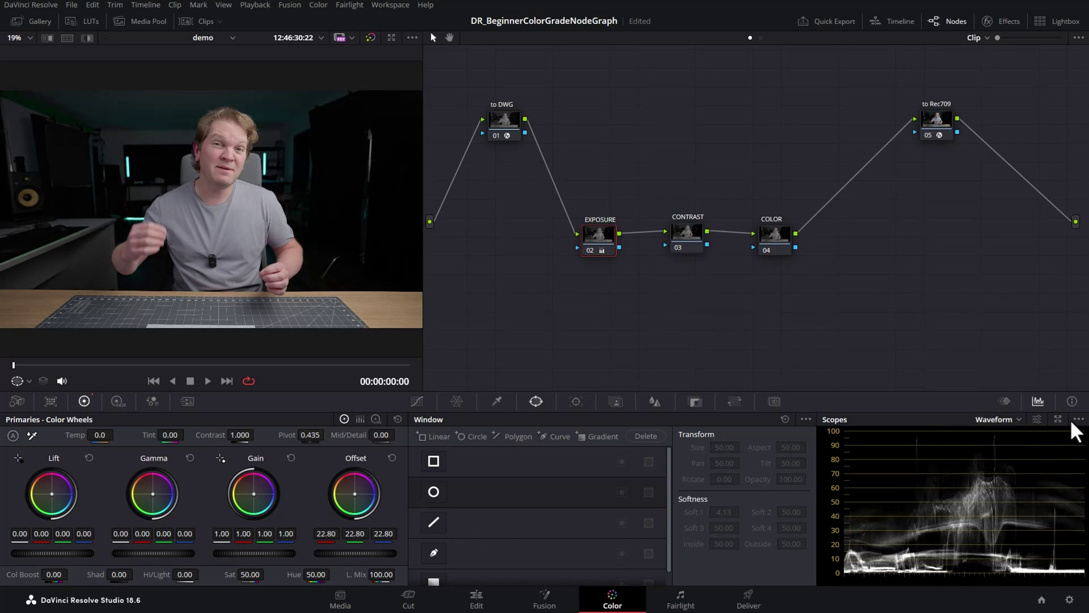
left_click(1015, 420)
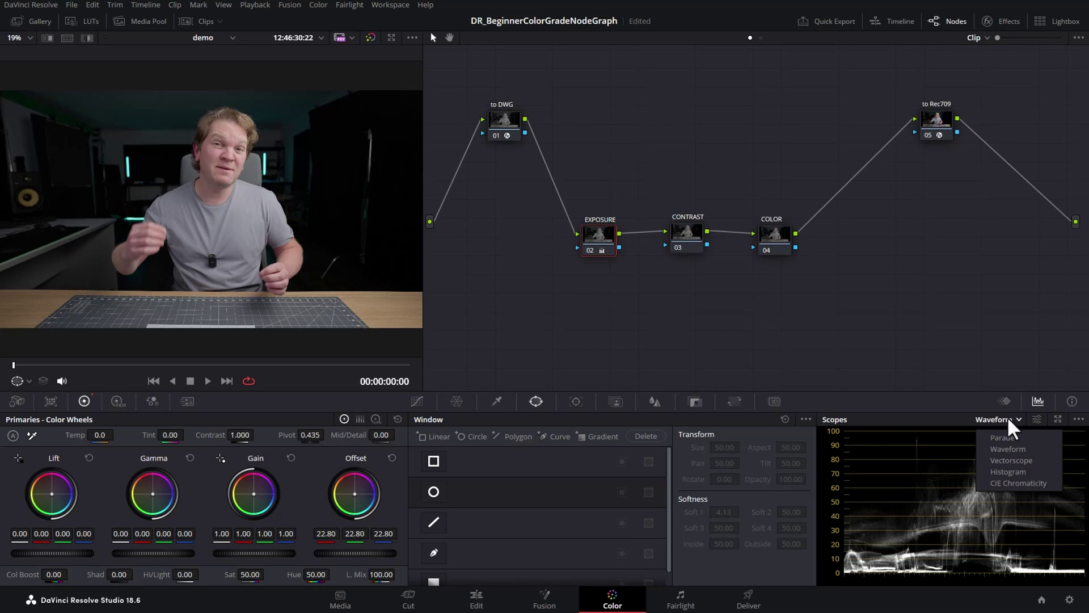
left_click(957, 421)
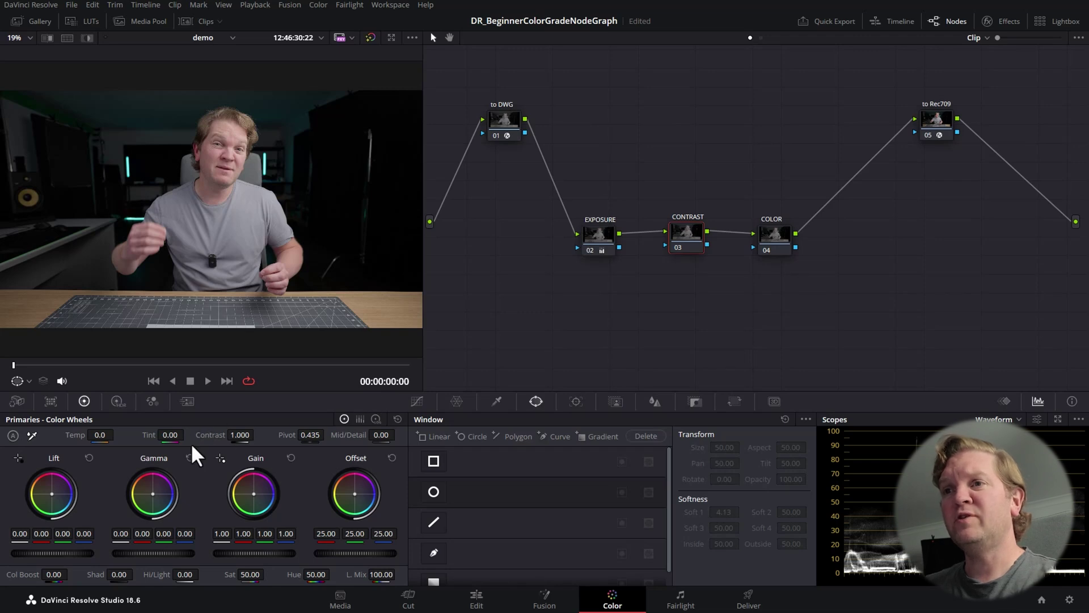
- Experiment with the CONTRAST node's contrast, resetting it once, and set it to about 1.216
left_click(240, 434)
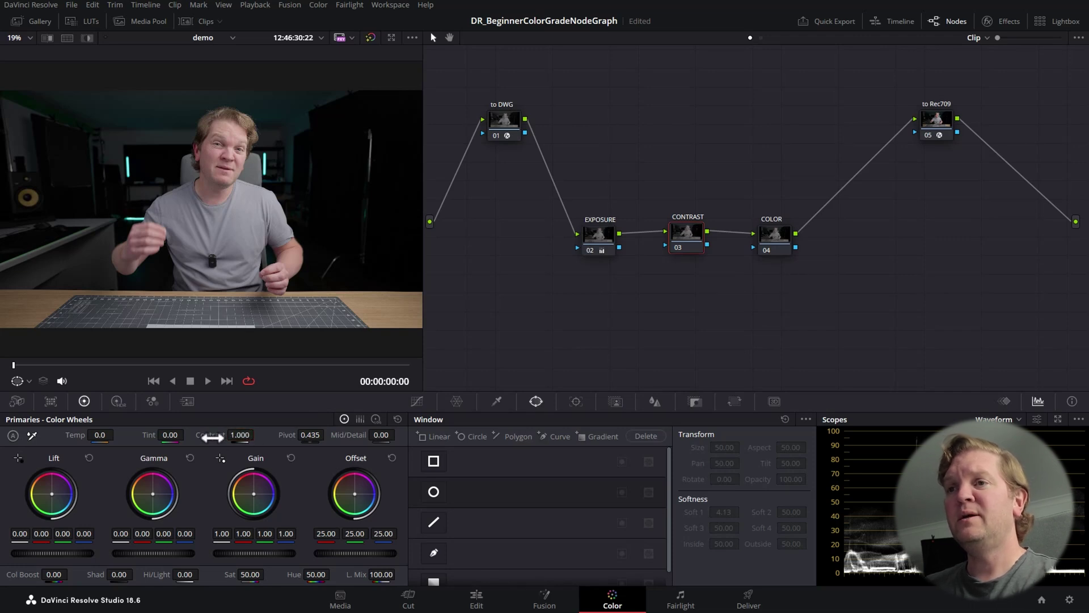
left_click_drag(212, 434, 257, 434)
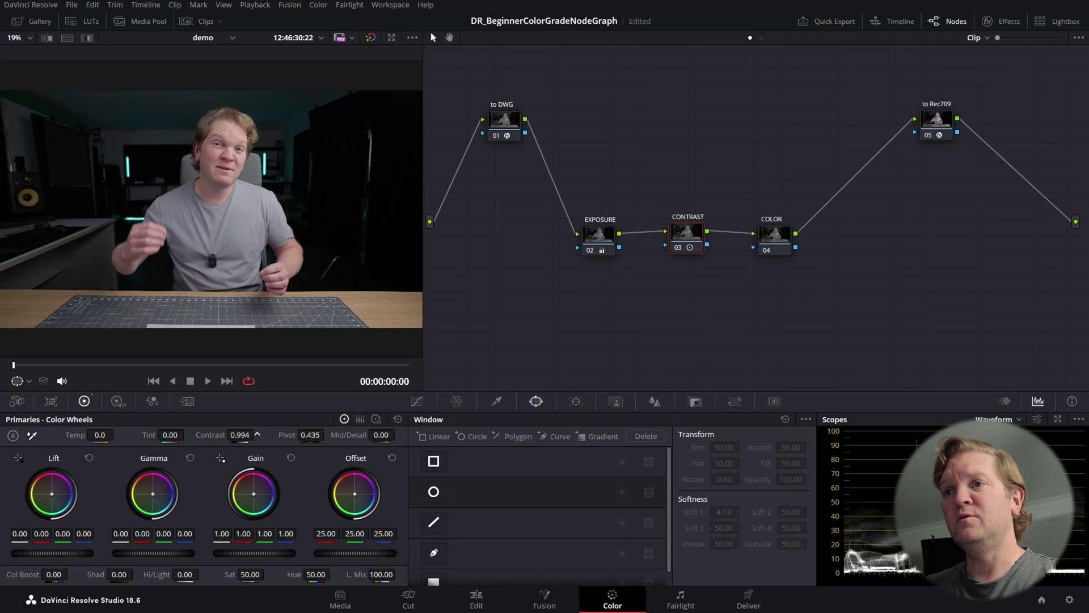
left_click_drag(257, 434, 257, 435)
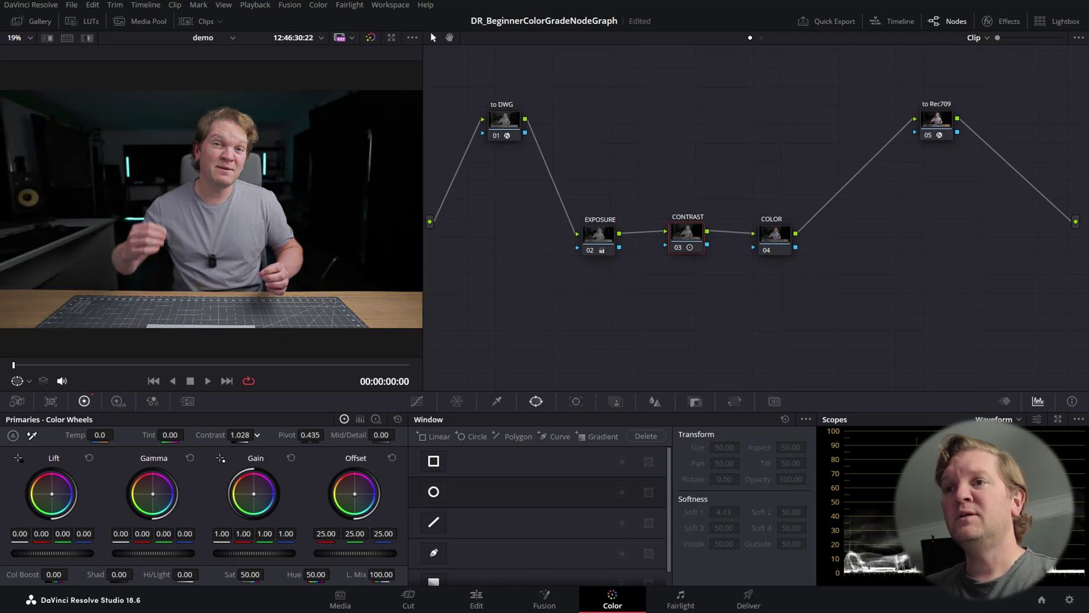
left_click_drag(257, 435, 257, 434)
double_click(233, 426)
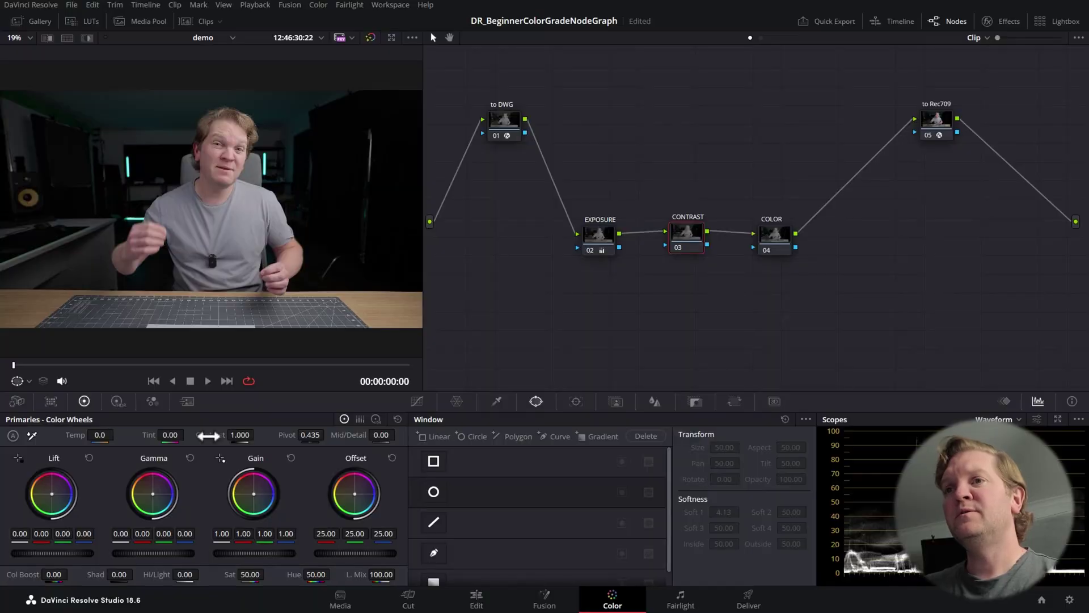
left_click_drag(208, 435, 256, 435)
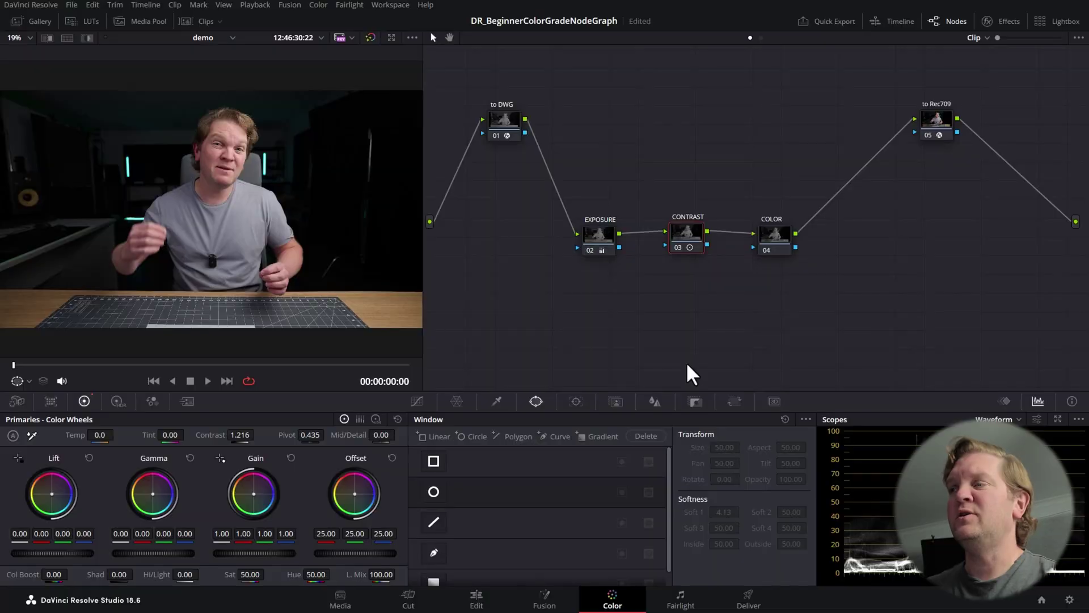
- Line up the EXPOSURE node level with CONTRAST, and compare the image with each of these two nodes disabled and re-enabled
left_click(588, 251)
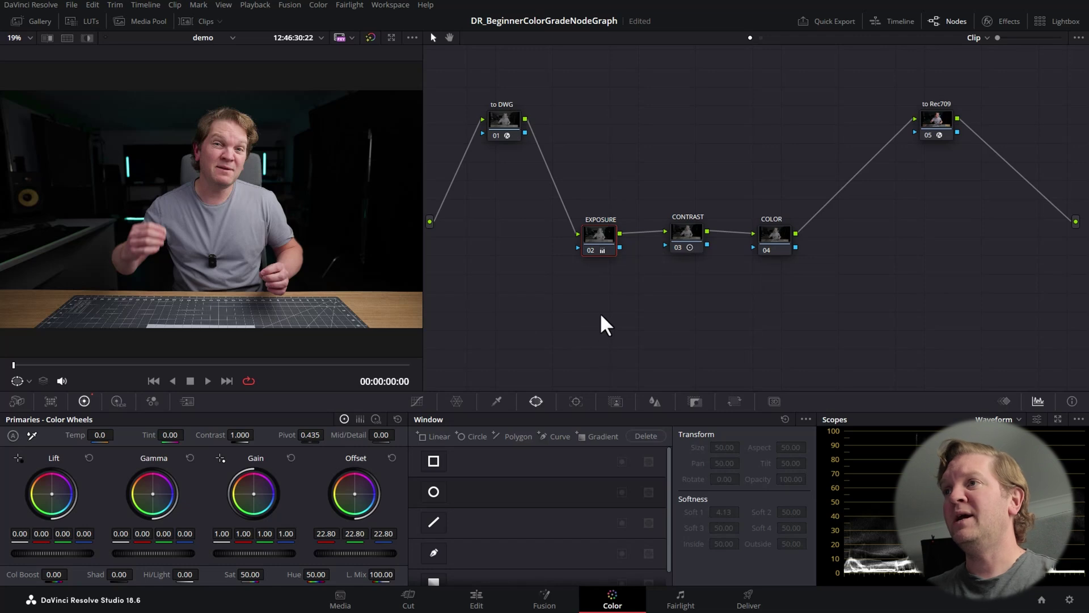
left_click_drag(604, 247, 592, 229)
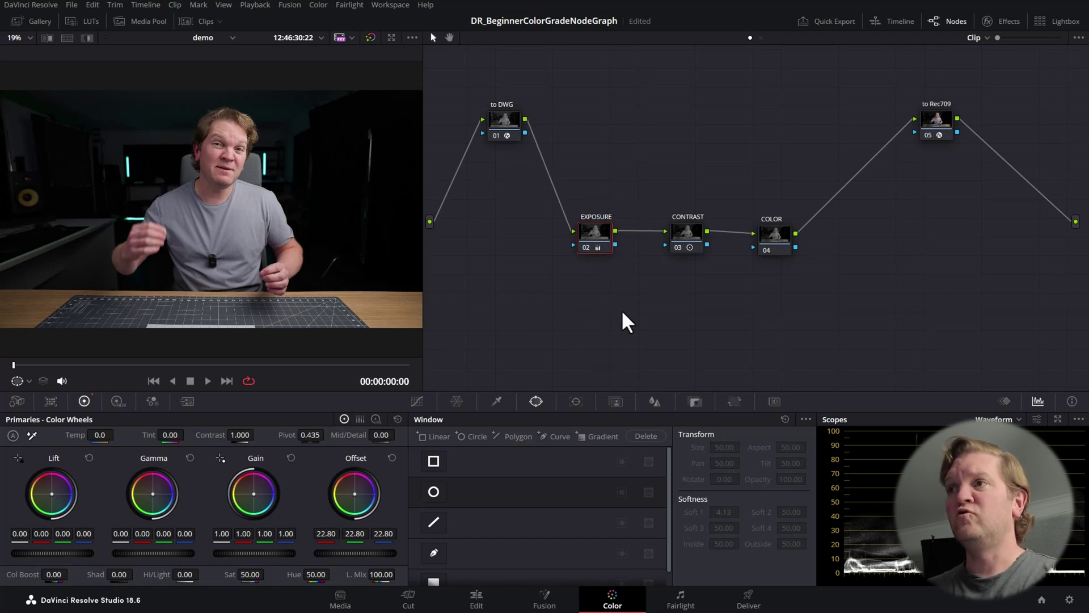
key("ctrl+d")
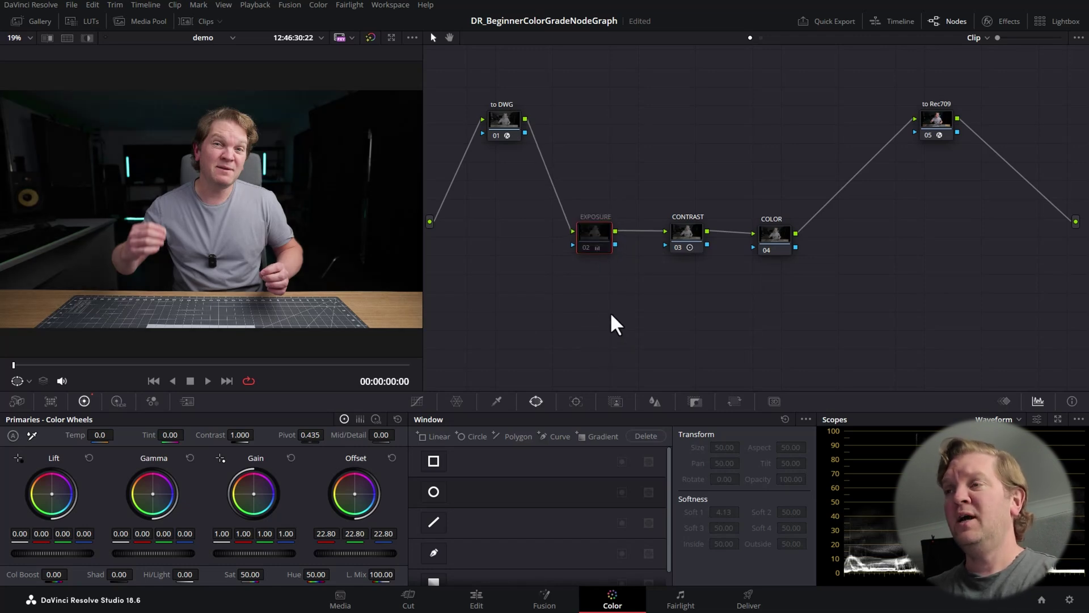
key("ctrl+d")
left_click(698, 227)
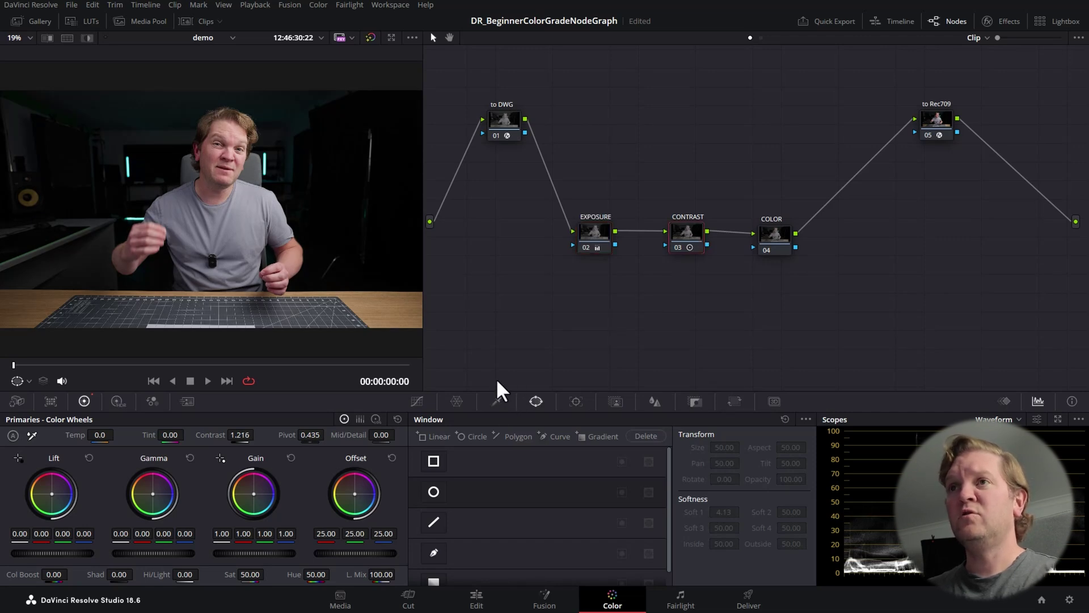
key("ctrl+d")
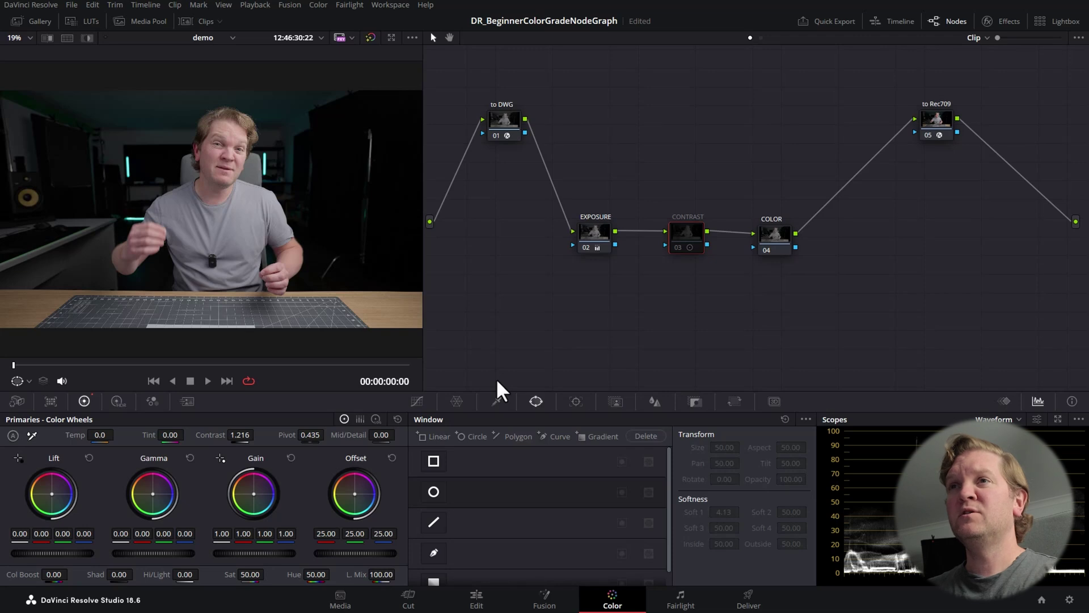
key("ctrl+d")
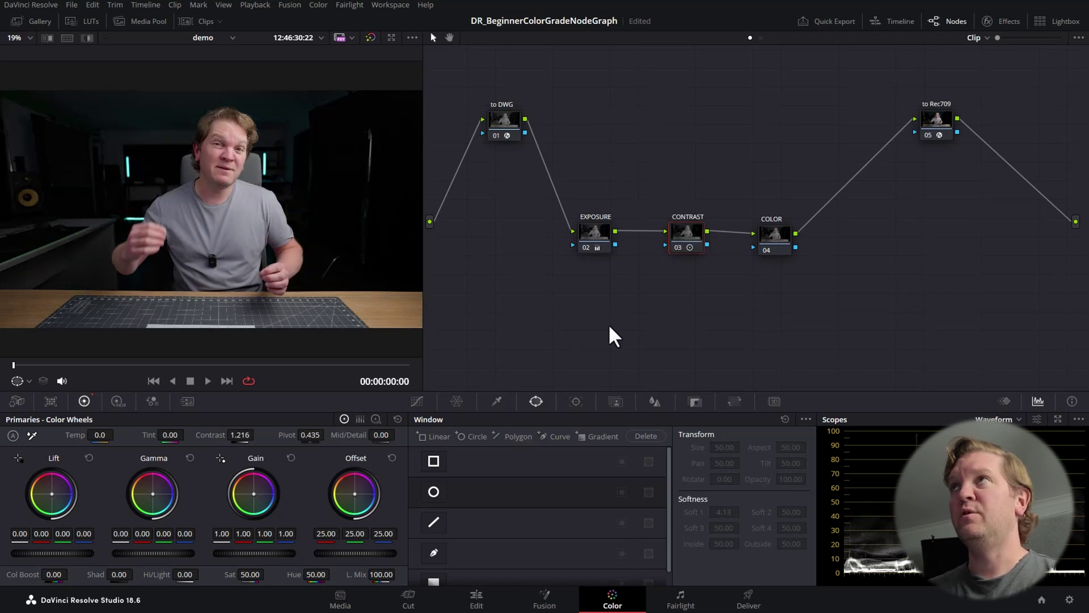
- Line up the COLOR node with CONTRAST, shift its offset color balance to 23.24, 25.11, 25.63 and compare with the node disabled
left_click_drag(771, 239, 773, 236)
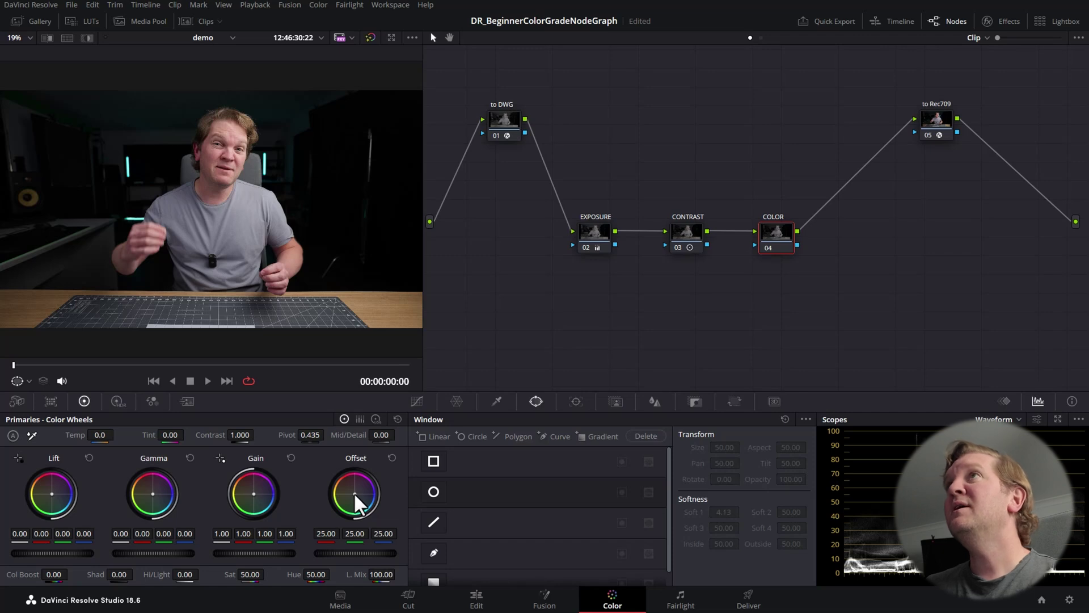
left_click_drag(352, 492, 355, 492)
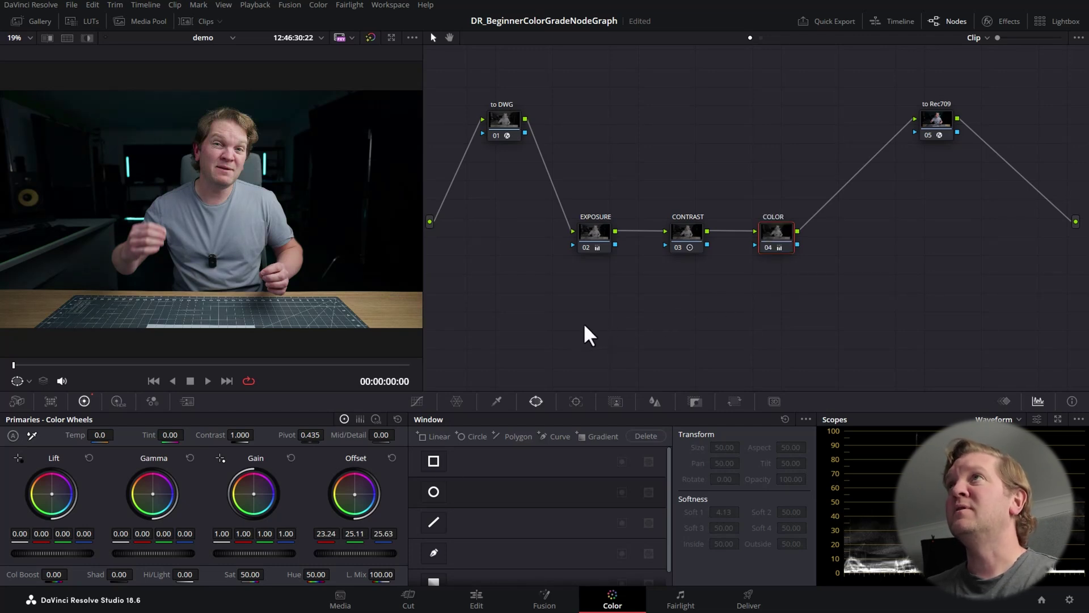
key("ctrl+d")
key("ctrl+d")
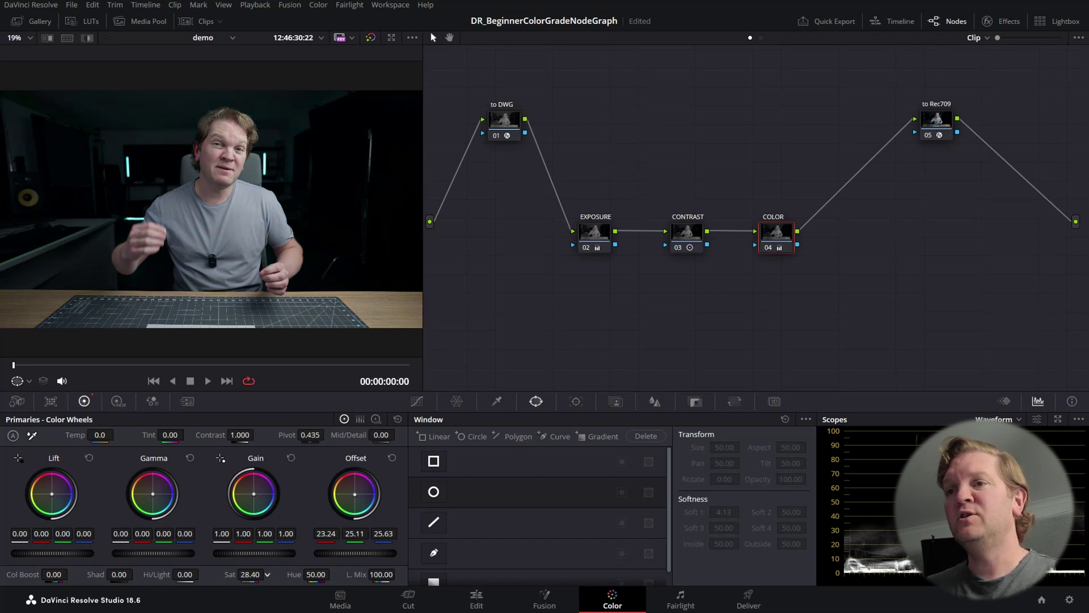
- Try the COLOR node's saturation at 0 and 82.60, resetting after each, and set it to 52
left_click_drag(230, 574, 216, 574)
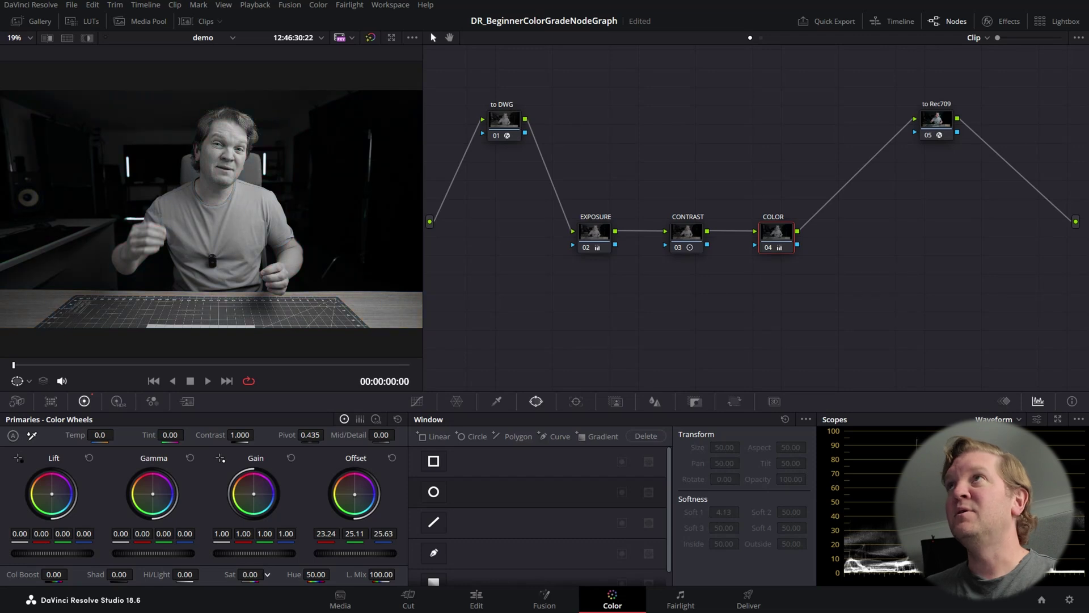
double_click(230, 575)
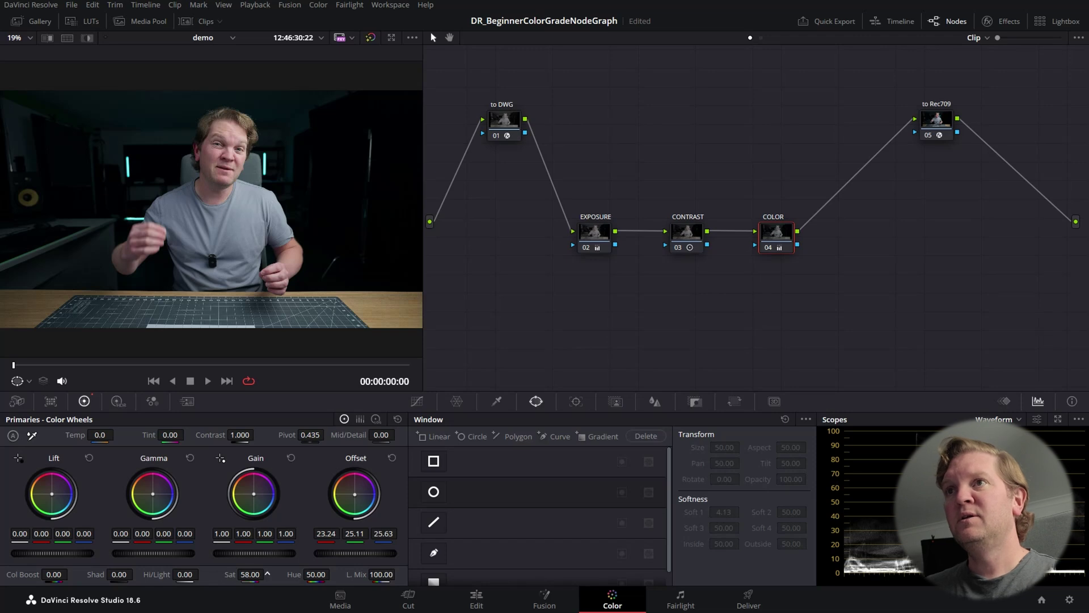
left_click_drag(230, 574, 242, 574)
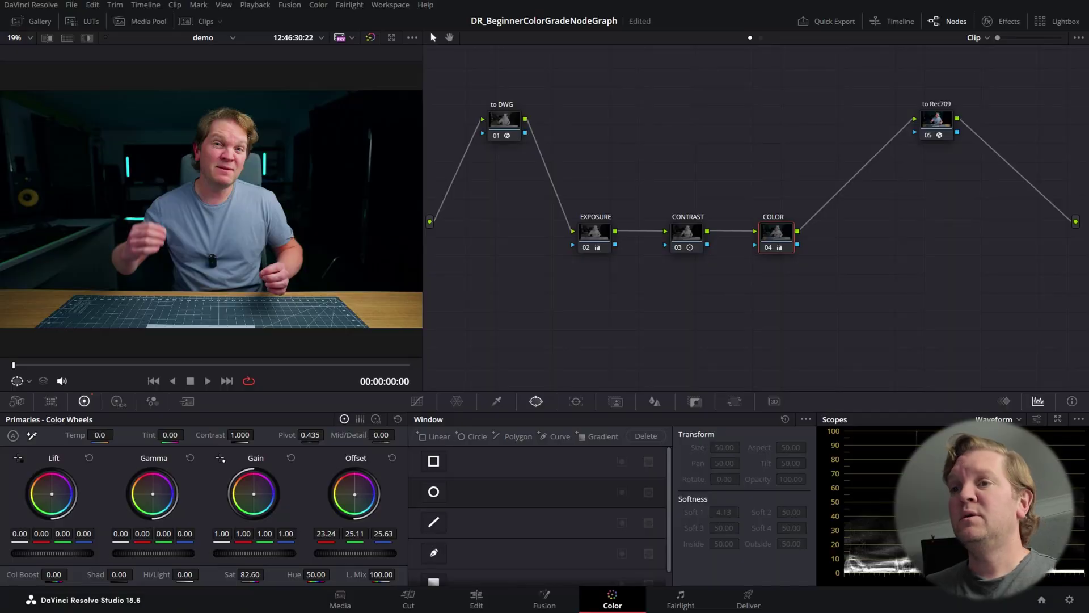
double_click(249, 574)
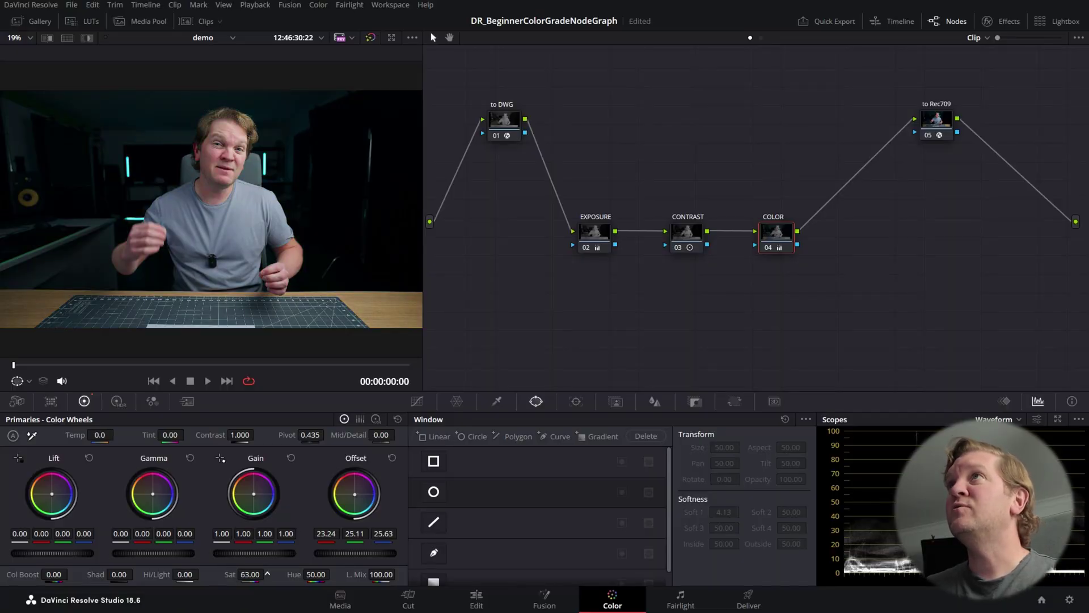
left_click_drag(267, 574, 253, 574)
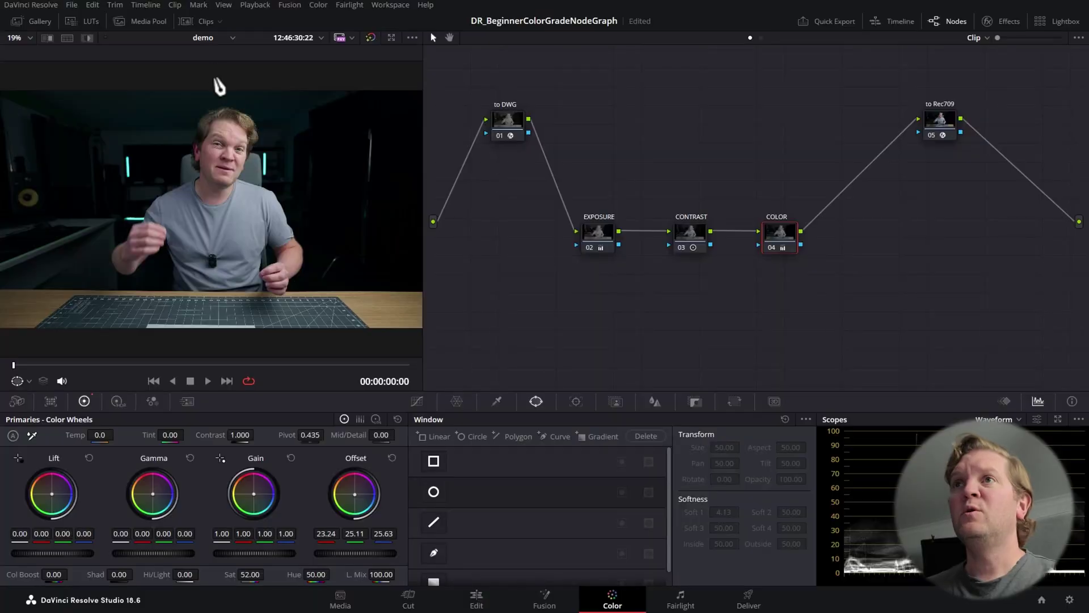
- Show the timeline's clip thumbnails, switch to the beach clip 02 and hide the thumbnails again
left_click(191, 19)
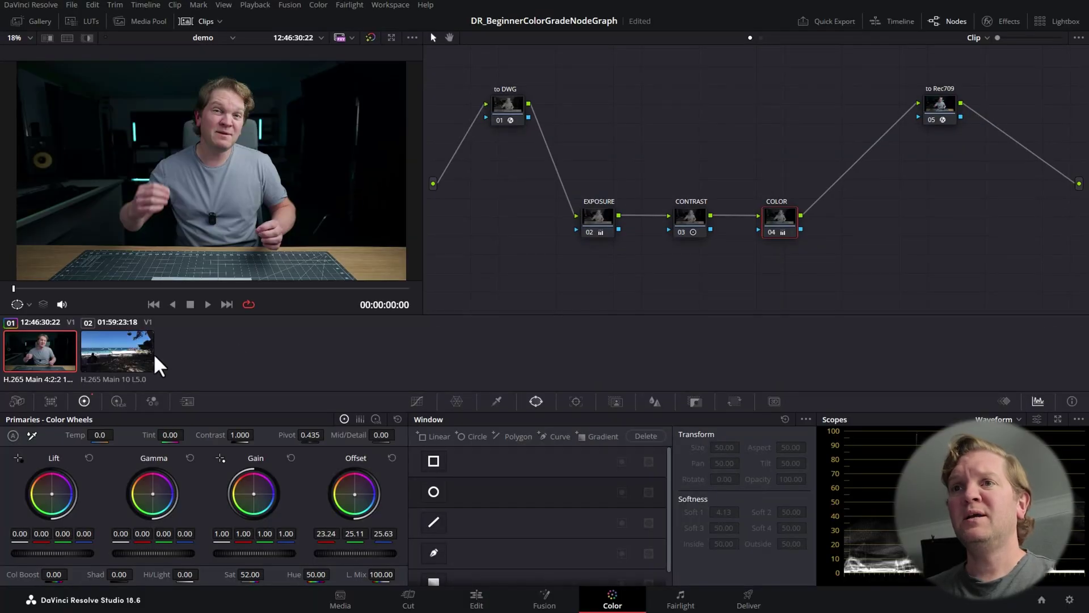
left_click(121, 354)
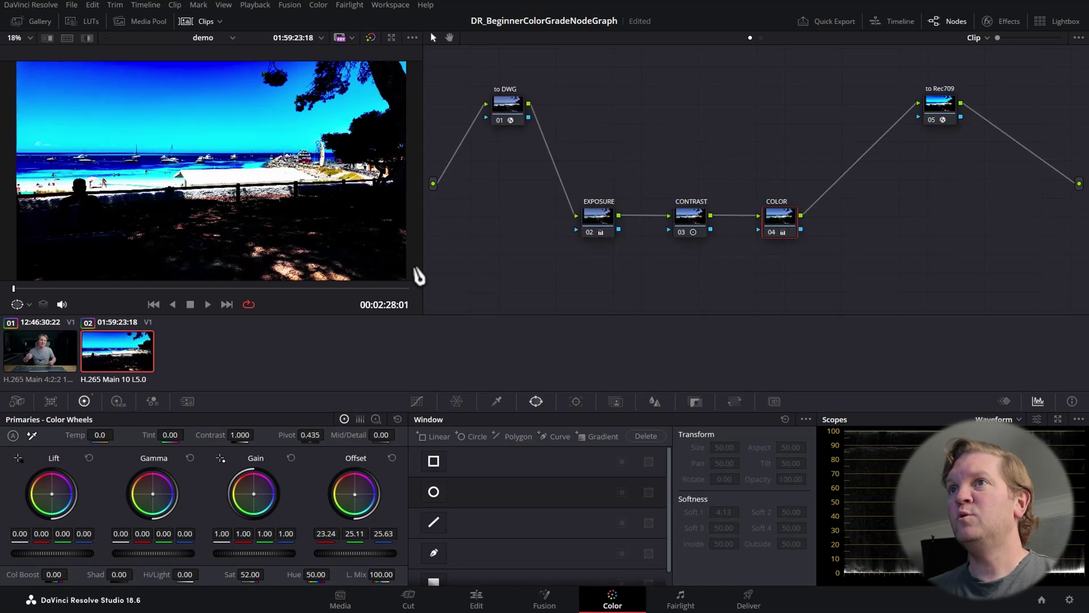
left_click(199, 22)
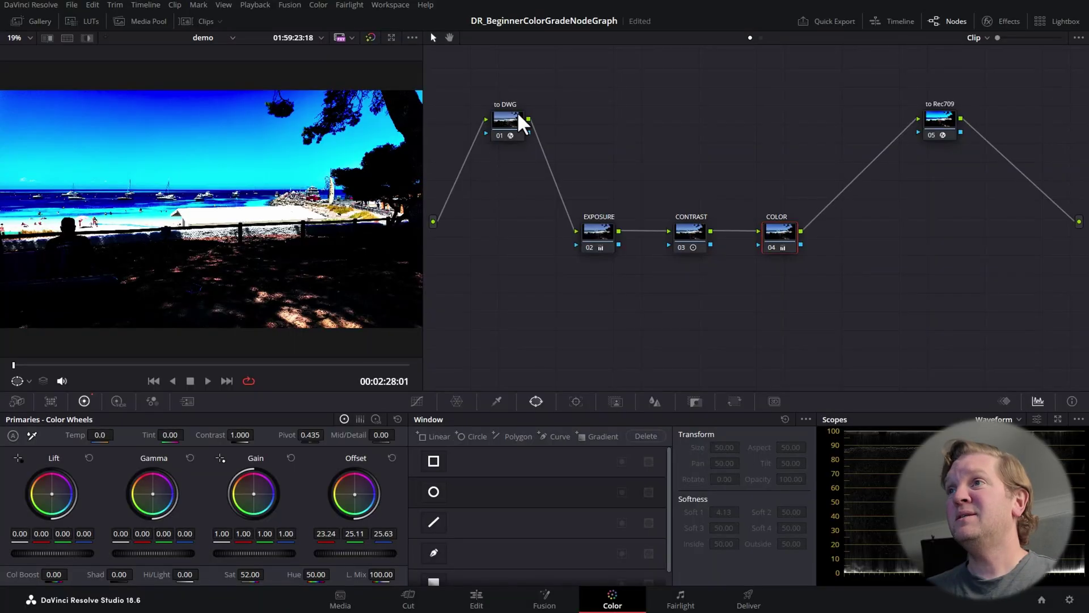
- Set both the input color space and input gamma of the to DWG node's Color Space Transform to Rec.709
left_click_drag(516, 111, 493, 112)
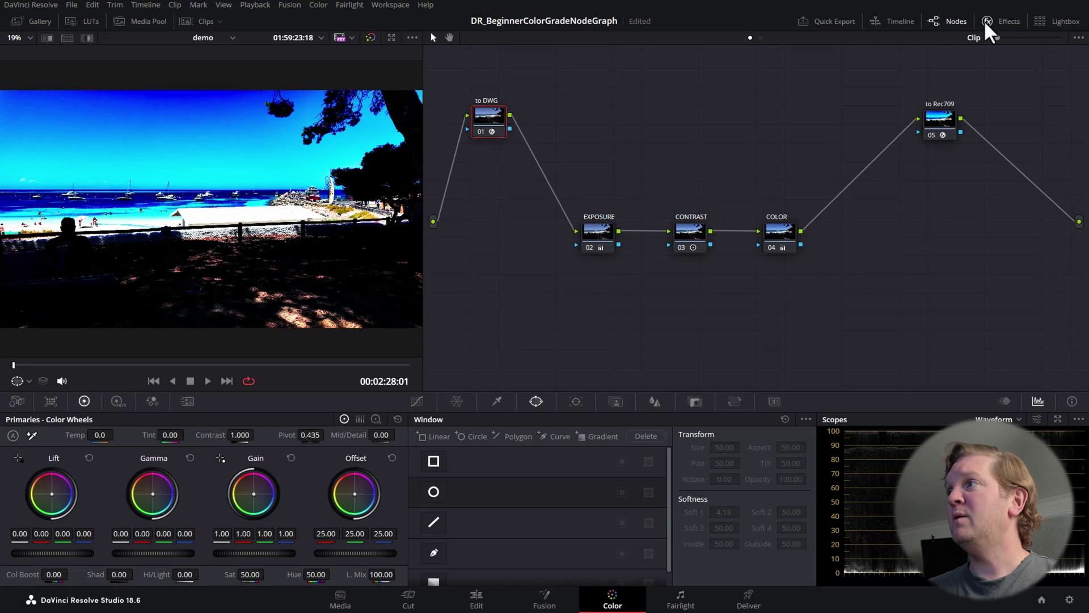
left_click(1009, 20)
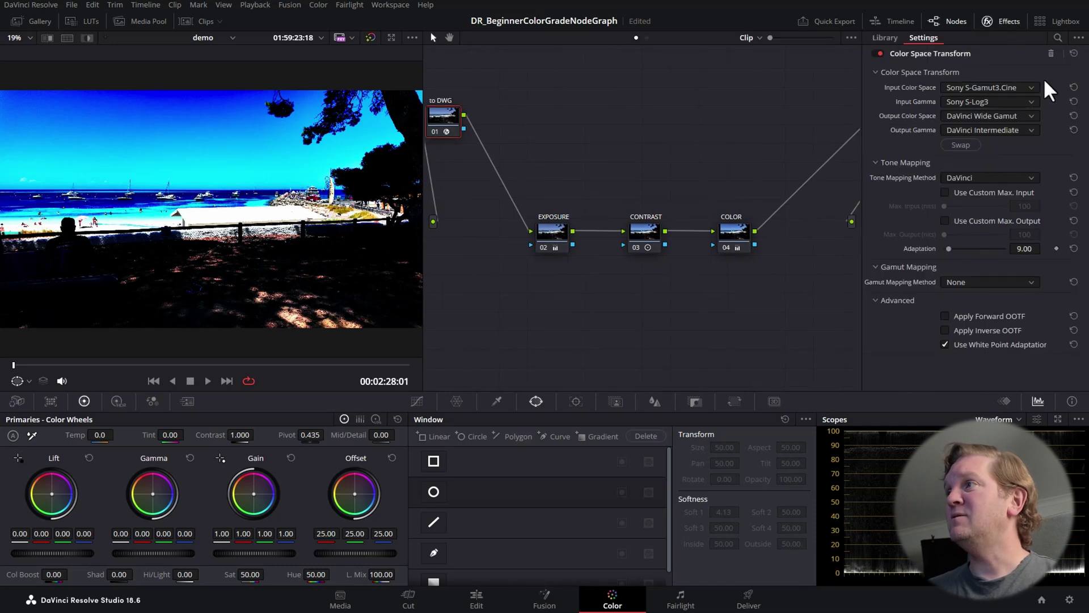
left_click(1032, 83)
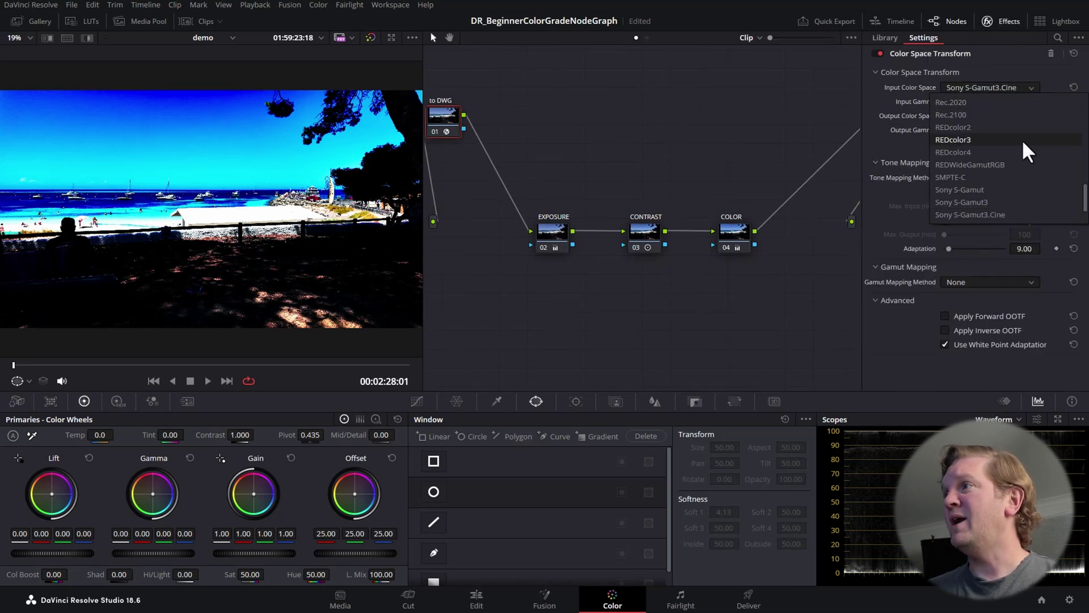
left_click(976, 165)
left_click(1011, 103)
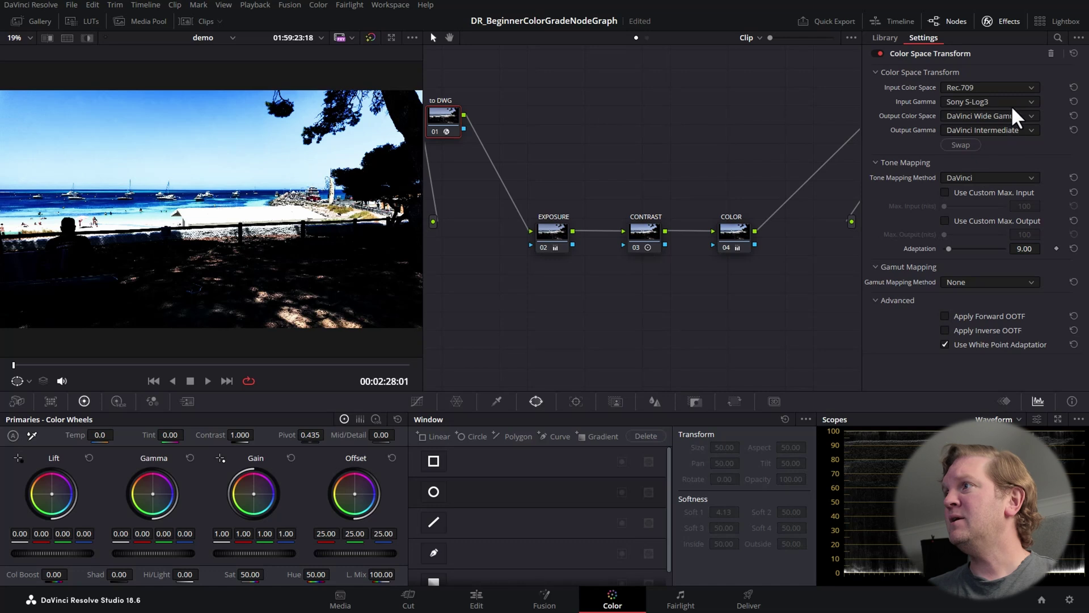
scroll(1015, 186, "up", 3)
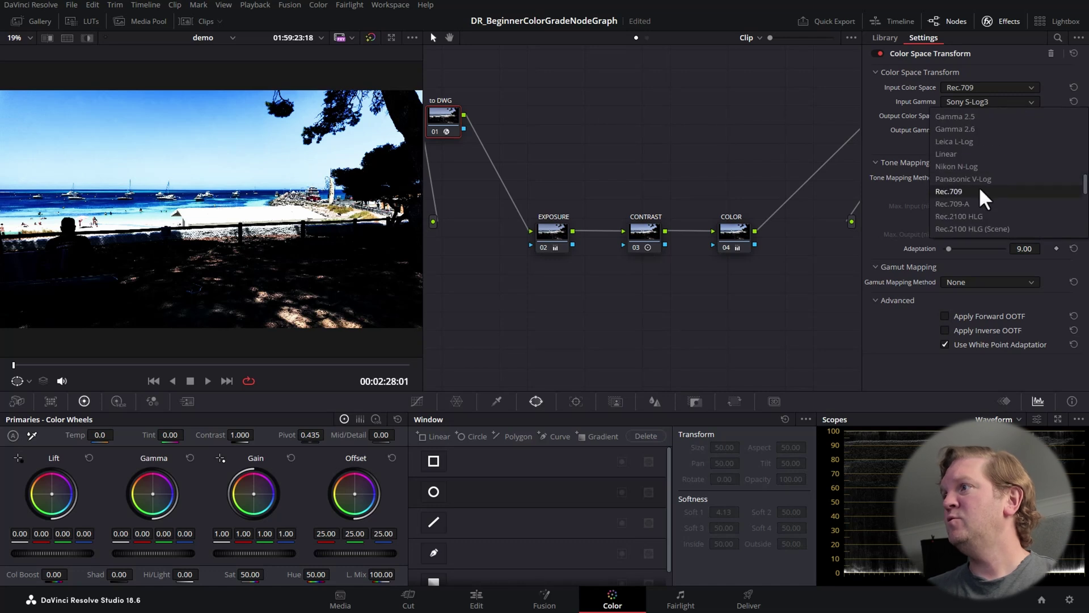
left_click(951, 192)
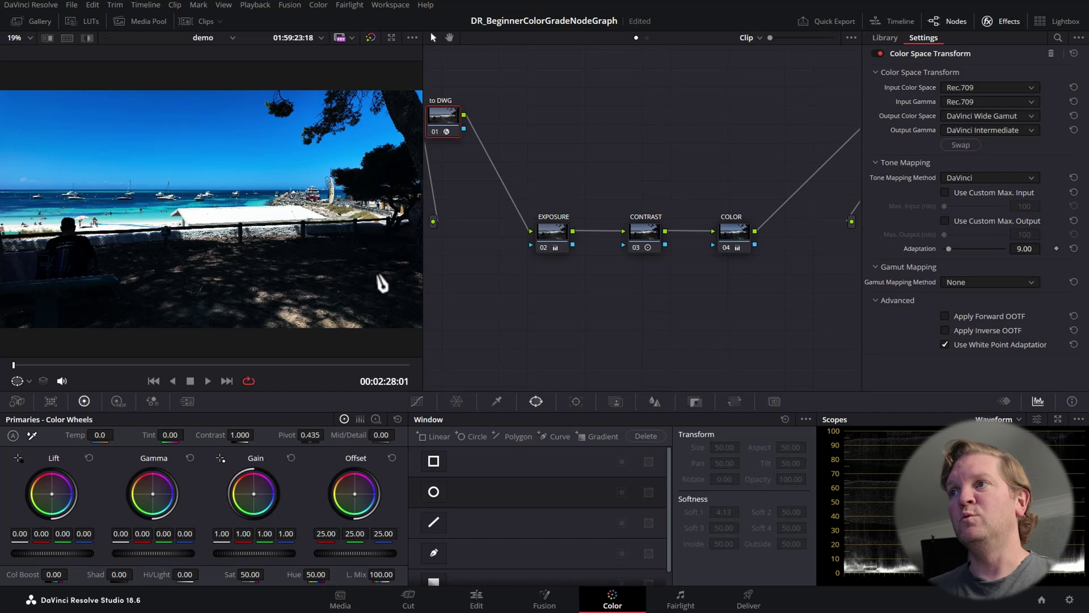
left_click(1002, 17)
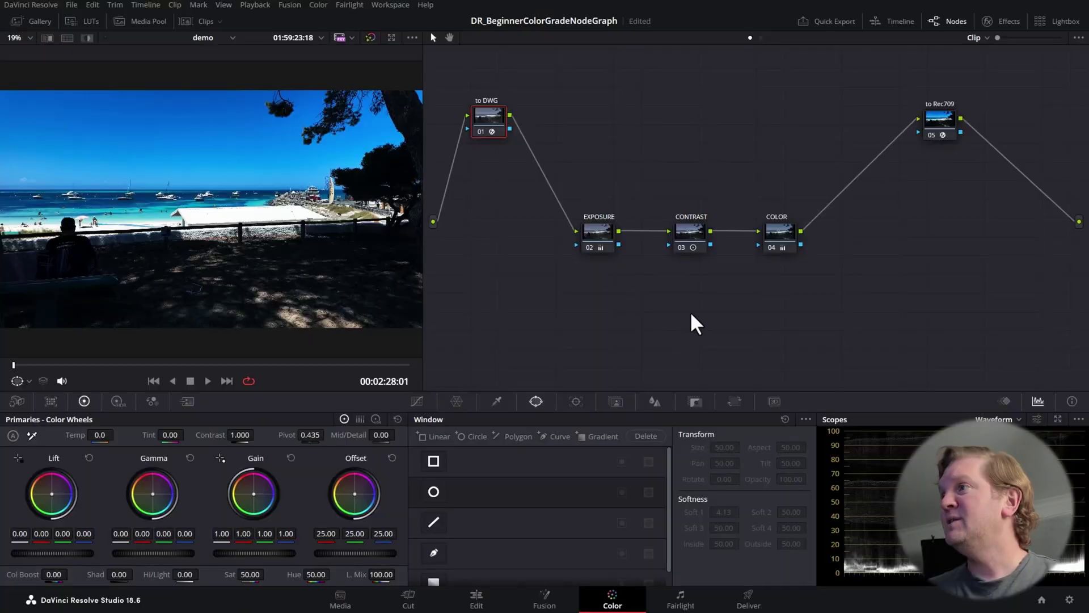
- Shift the to Rec709 node slightly outward and reset the grades of the EXPOSURE, CONTRAST and COLOR nodes
mouse_move(947, 117)
left_mouse_down()
mouse_move(870, 149)
mouse_move(974, 110)
mouse_move(963, 114)
left_mouse_up()
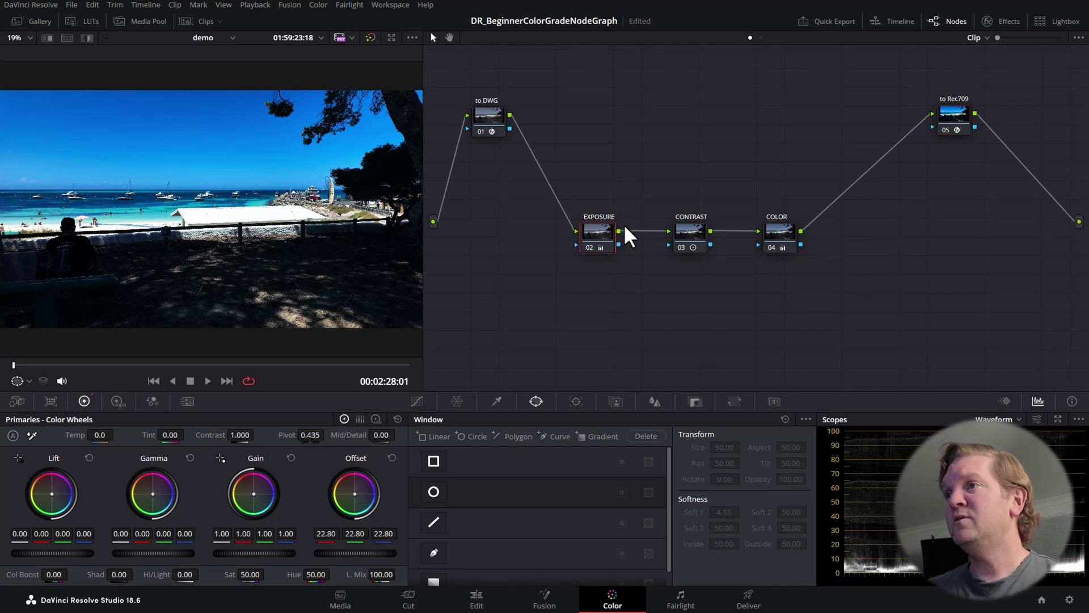
right_click(601, 230)
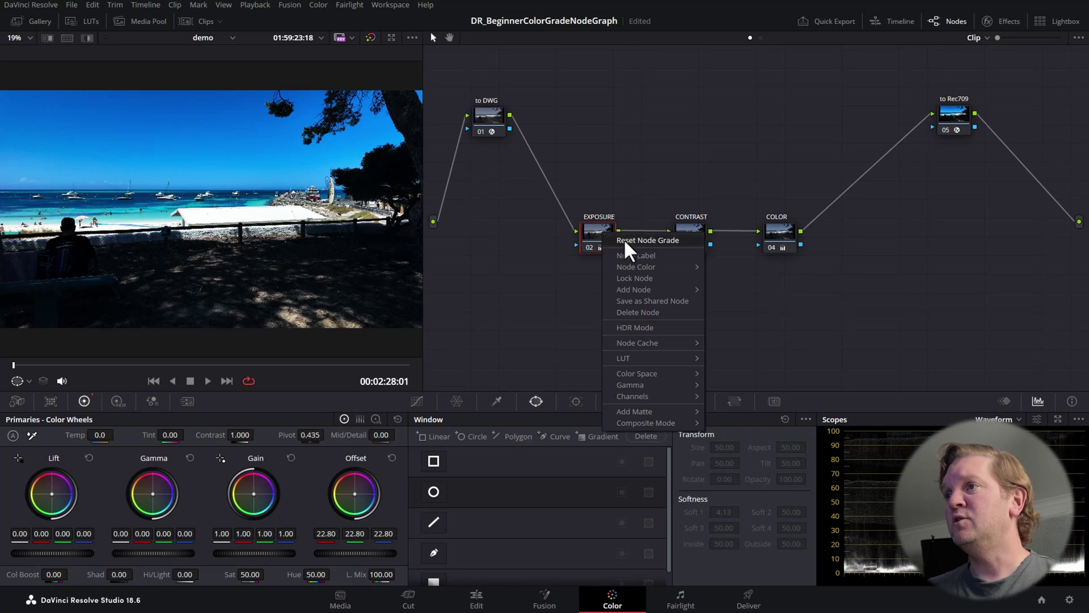
left_click(683, 240)
right_click(700, 235)
left_click(702, 238)
right_click(787, 243)
left_click(800, 246)
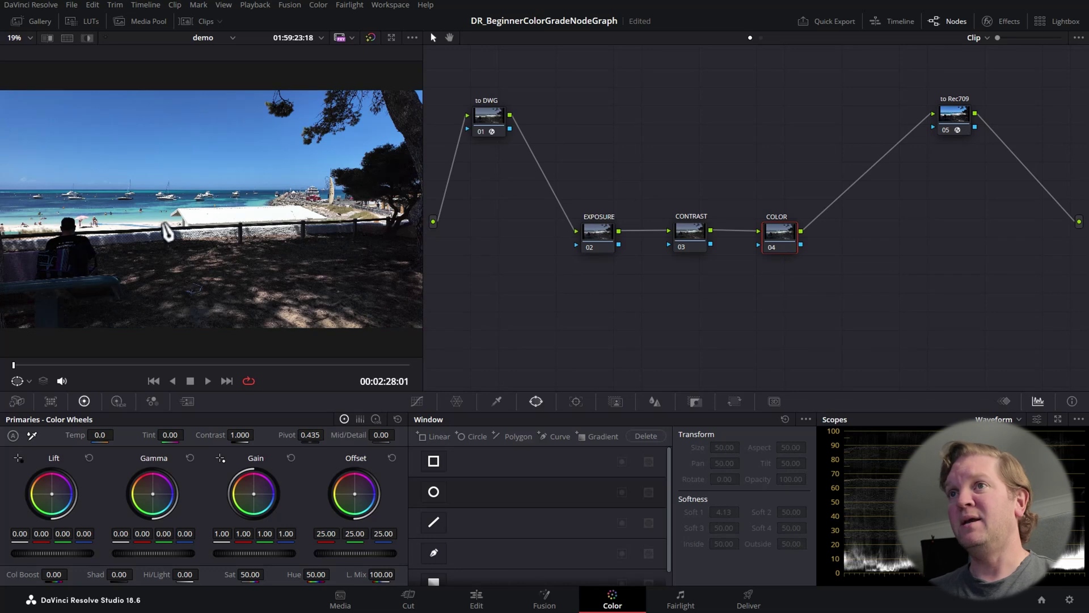
- Enlarge the viewer and raise the EXPOSURE node's master offset to 35.25 for the beach clip
left_click_drag(429, 222, 658, 207)
left_click(795, 236)
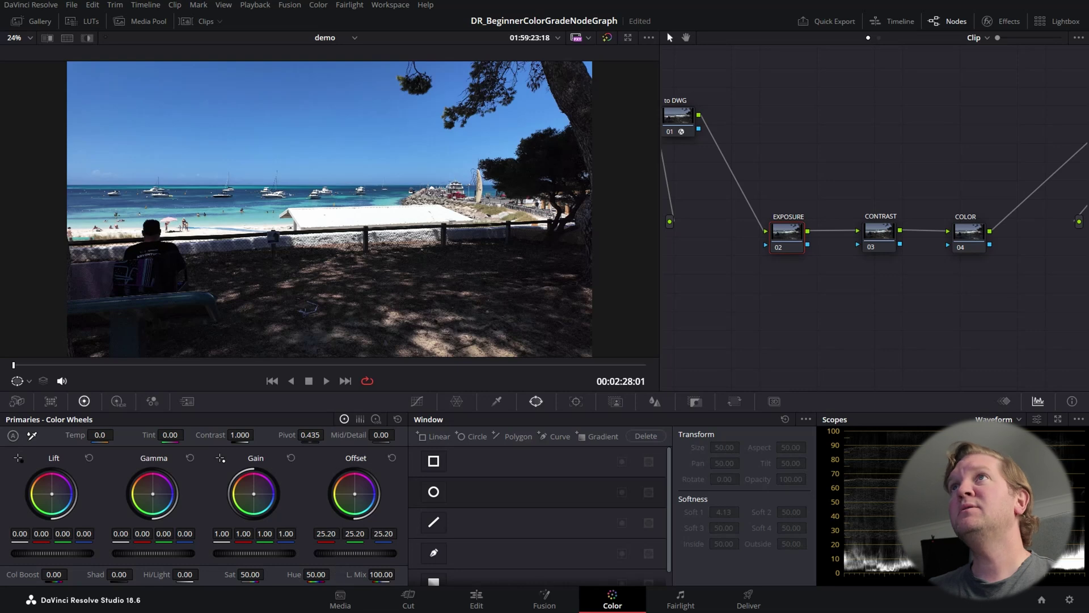
left_click_drag(355, 553, 378, 553)
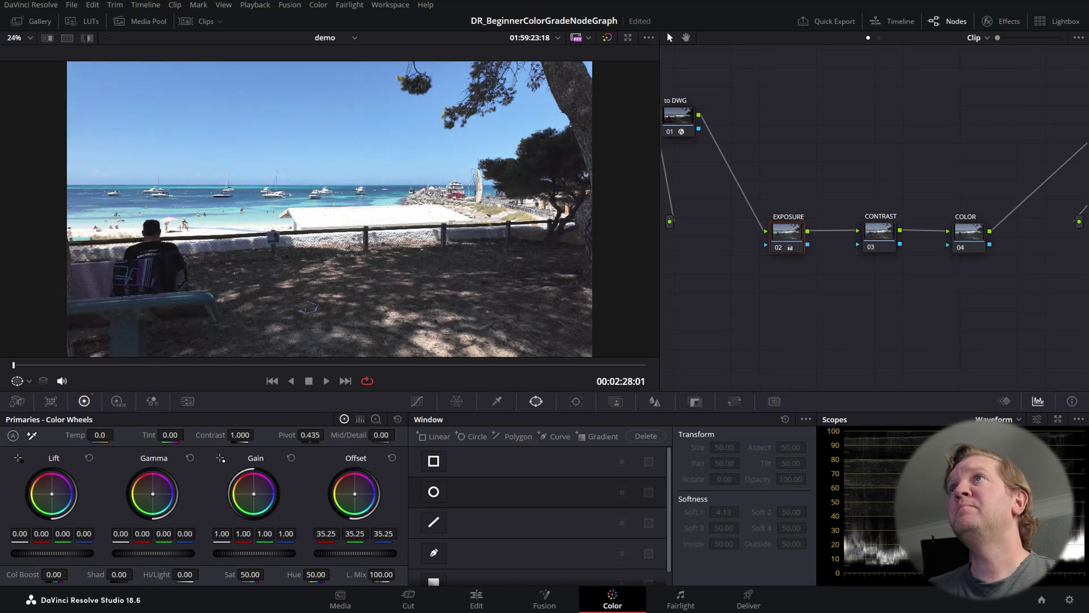
- Raise the CONTRAST node's contrast to 1.072 with pivot at 0.455, and toggle the node off and on to compare
left_click(883, 227)
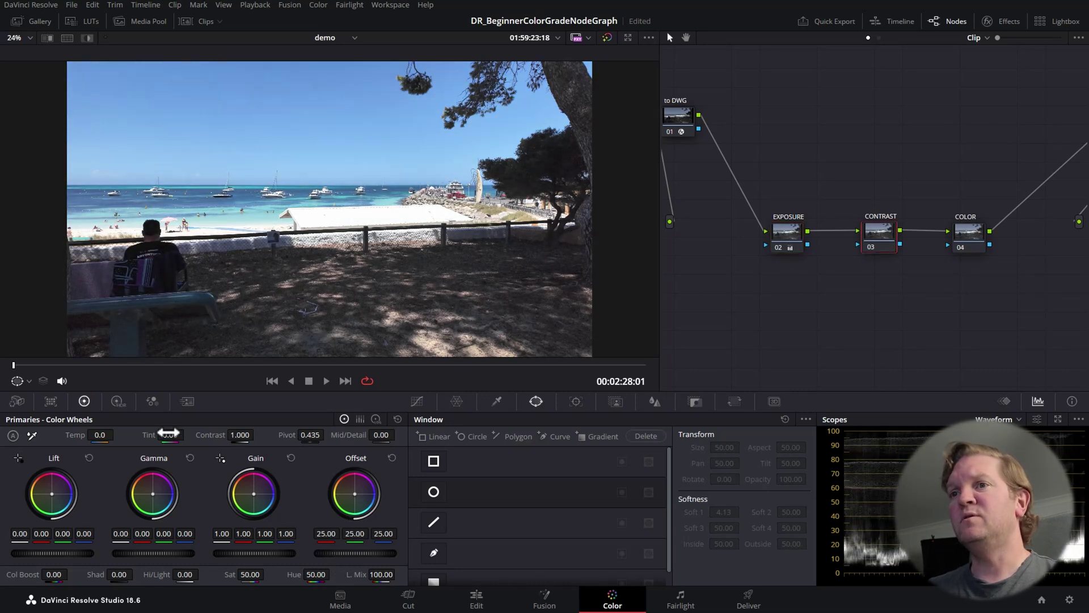
left_click_drag(240, 435, 286, 437)
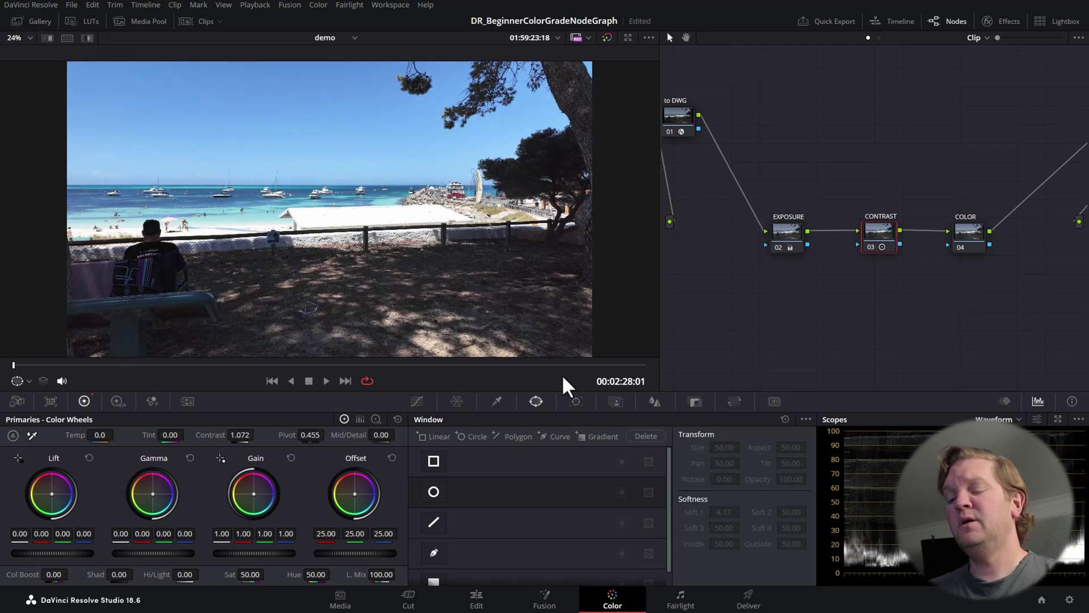
key("ctrl+d")
key("ctrl+d")
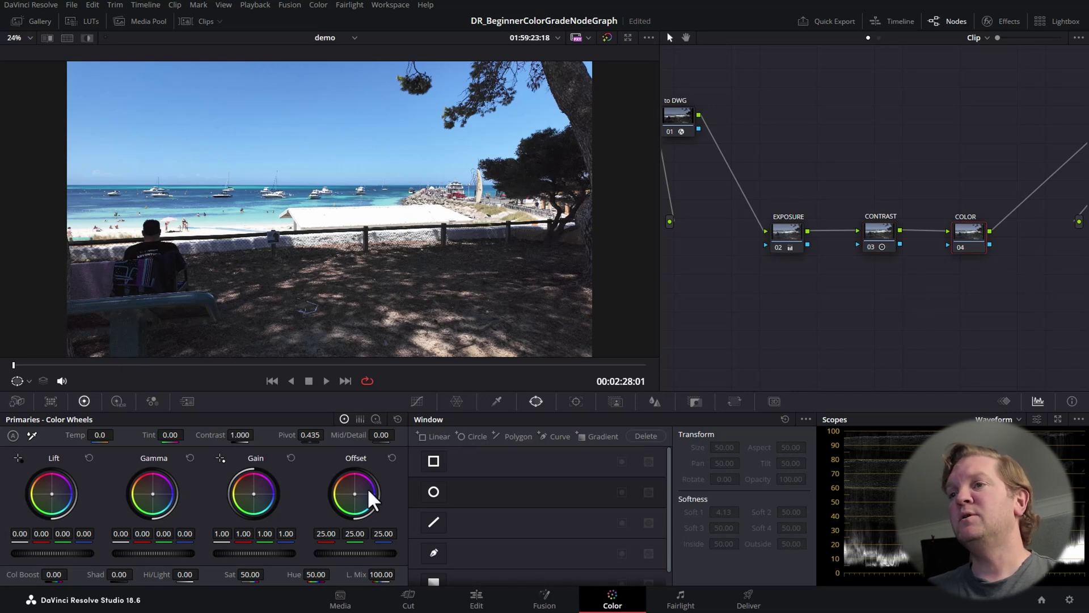
- Warm the COLOR node's offset to 26.74 red, 24.19 green and 22.92 blue, and set its saturation to 71.60
left_click_drag(354, 494, 353, 491)
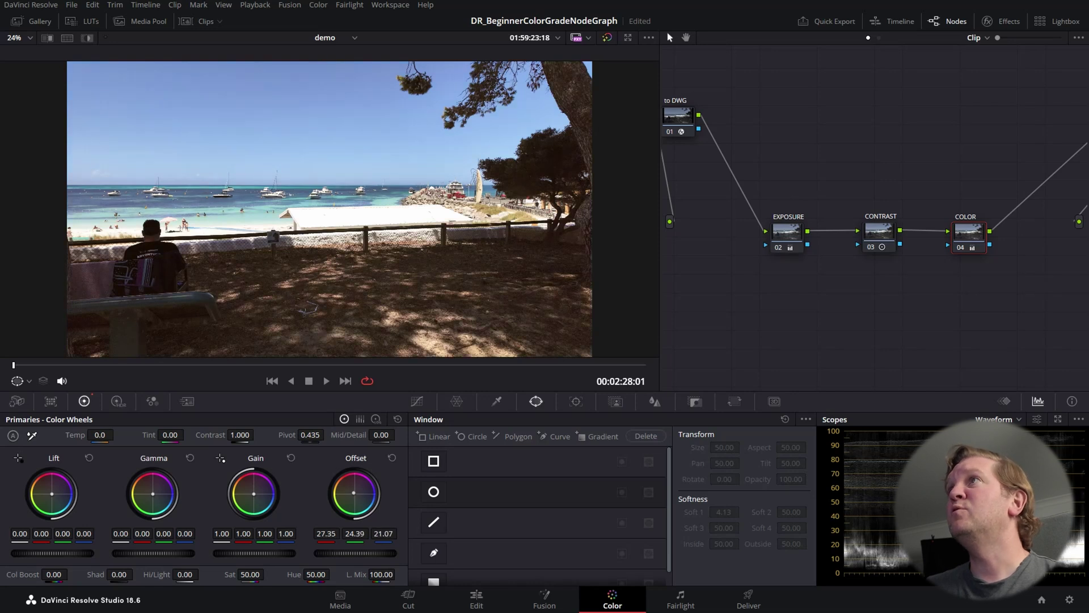
left_click_drag(354, 493, 354, 492)
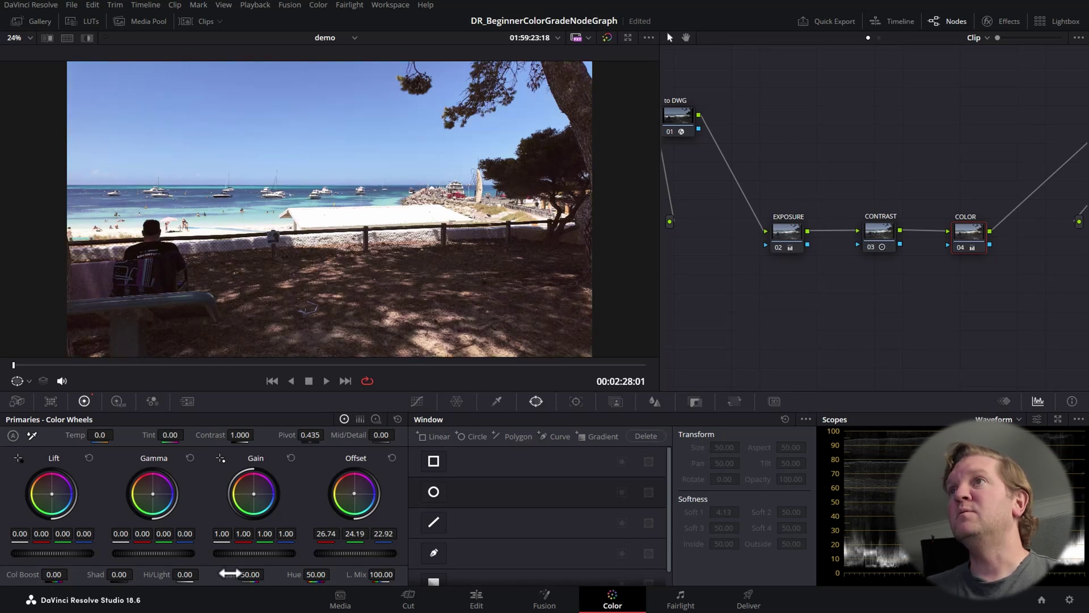
double_click(253, 574)
type("100")
key("Return")
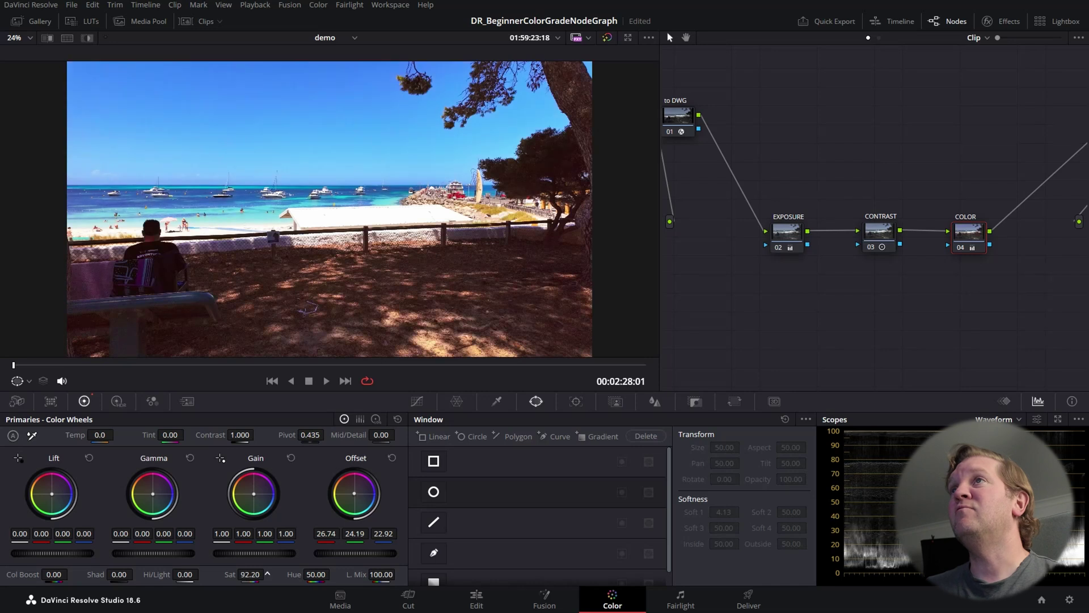
left_click_drag(264, 574, 249, 574)
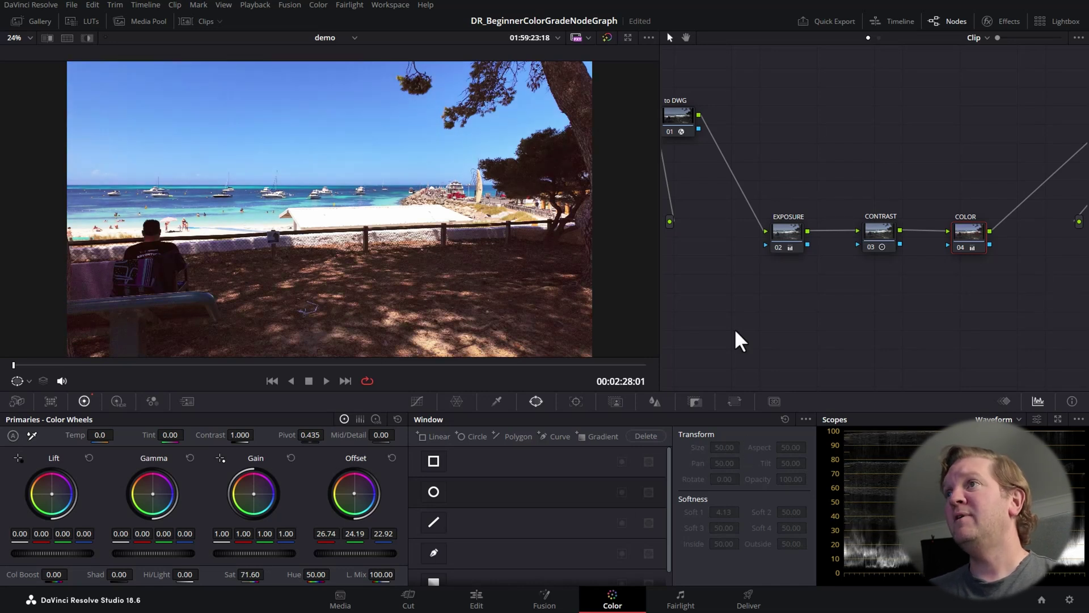
- Bypass all color grades on the beach clip and re-enable them to compare before and after
left_click(607, 36)
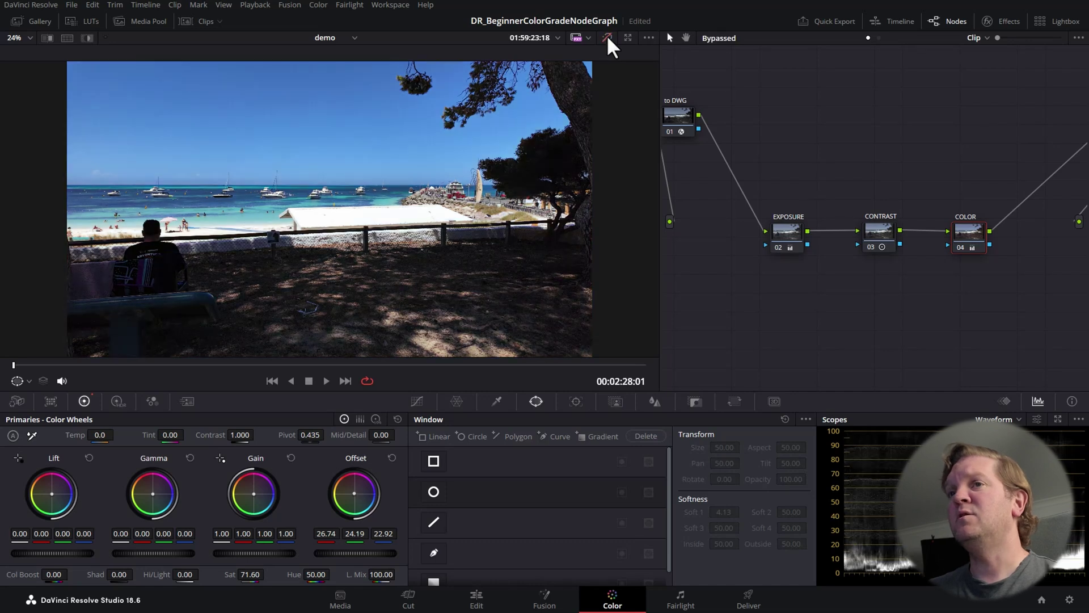
left_click(607, 36)
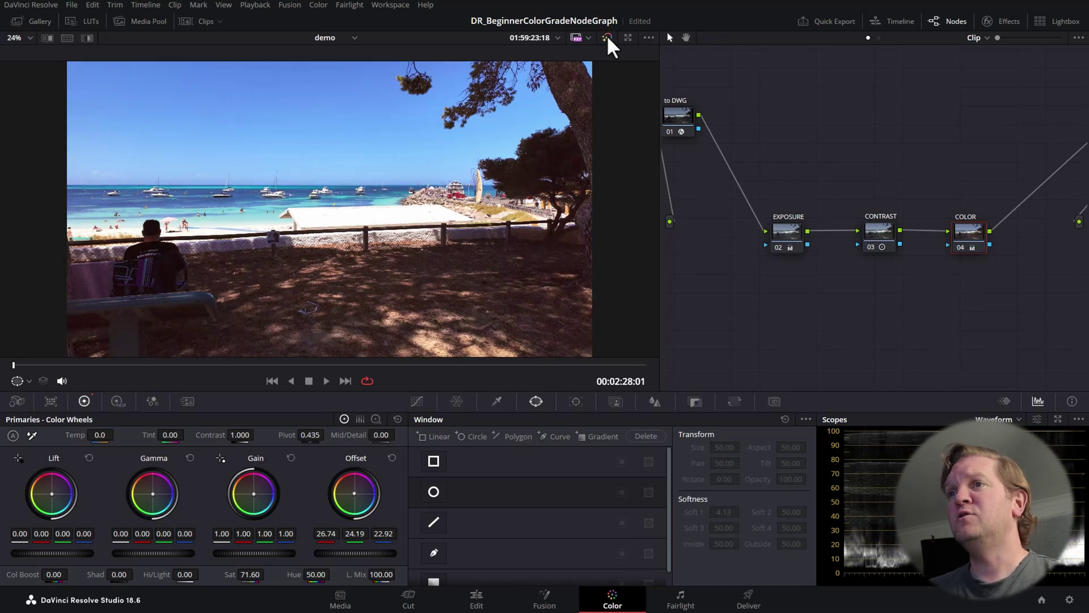